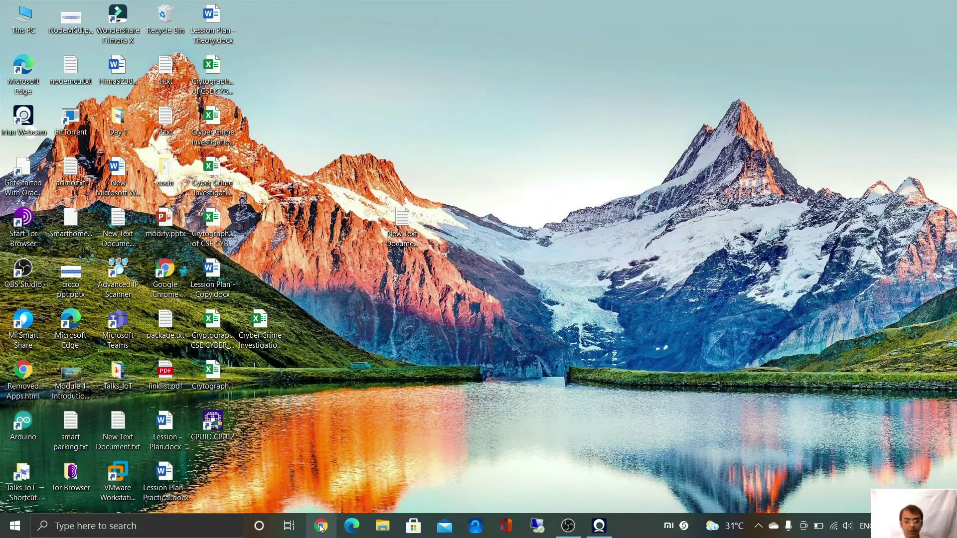
# Open Chrome and search Google for "cisco packet tracer download"
pyautogui.click(321, 525)
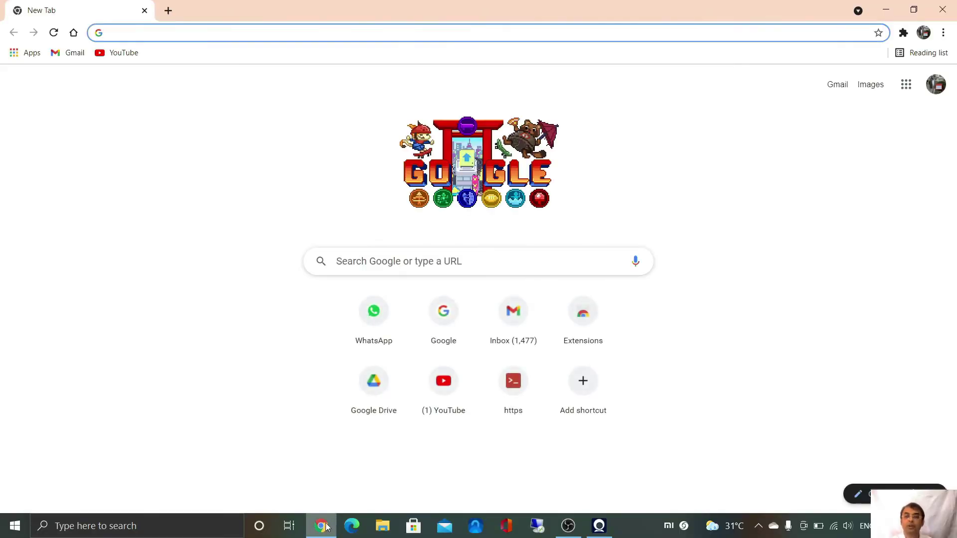
pyautogui.write('ci')
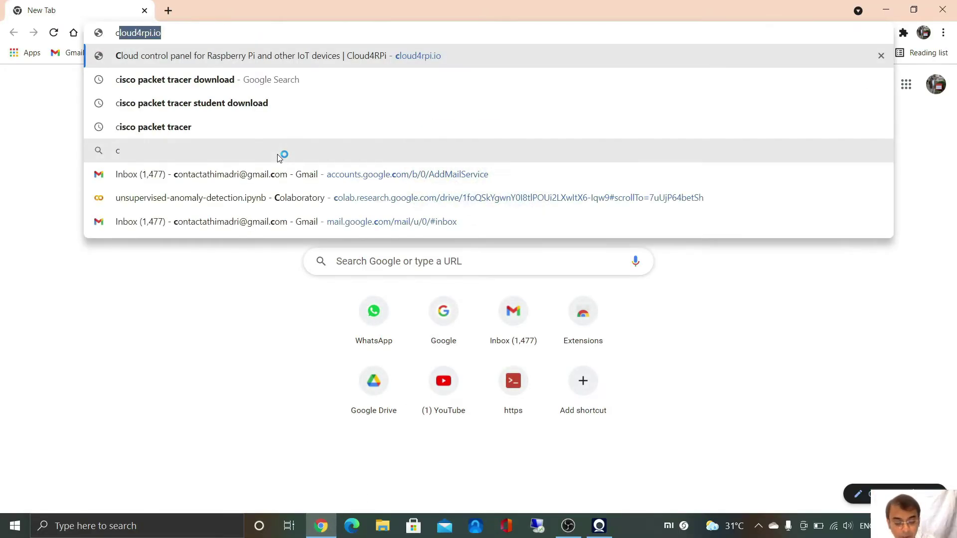
pyautogui.write('sco')
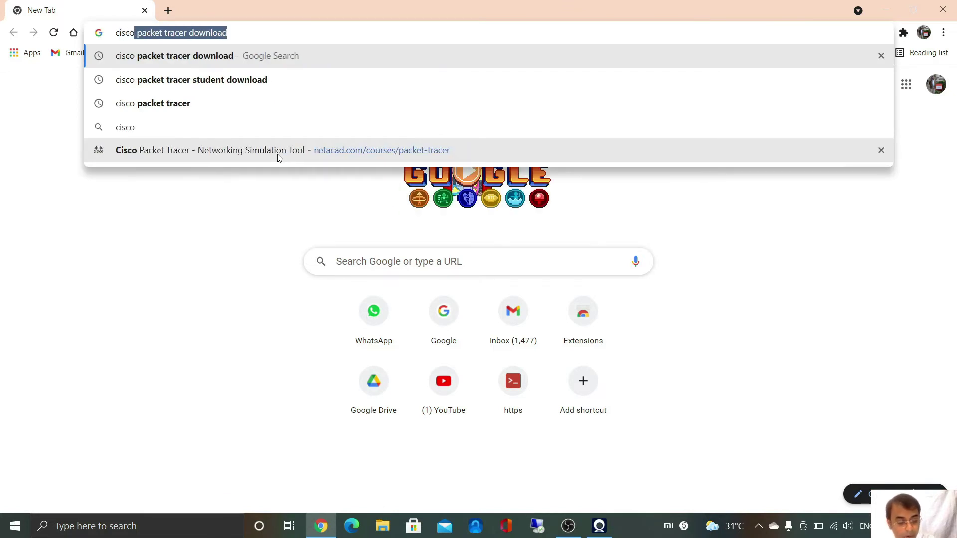
pyautogui.write(' packe')
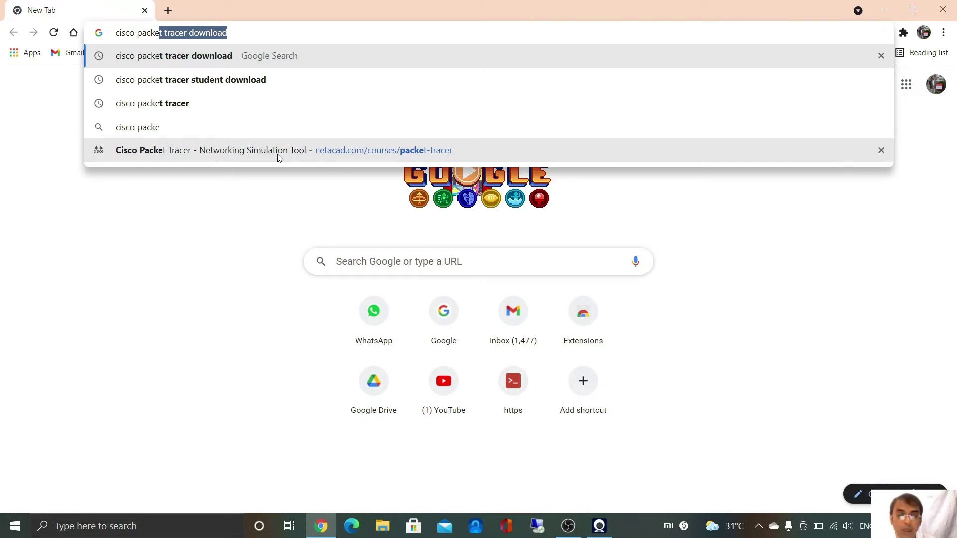
pyautogui.press('Return')
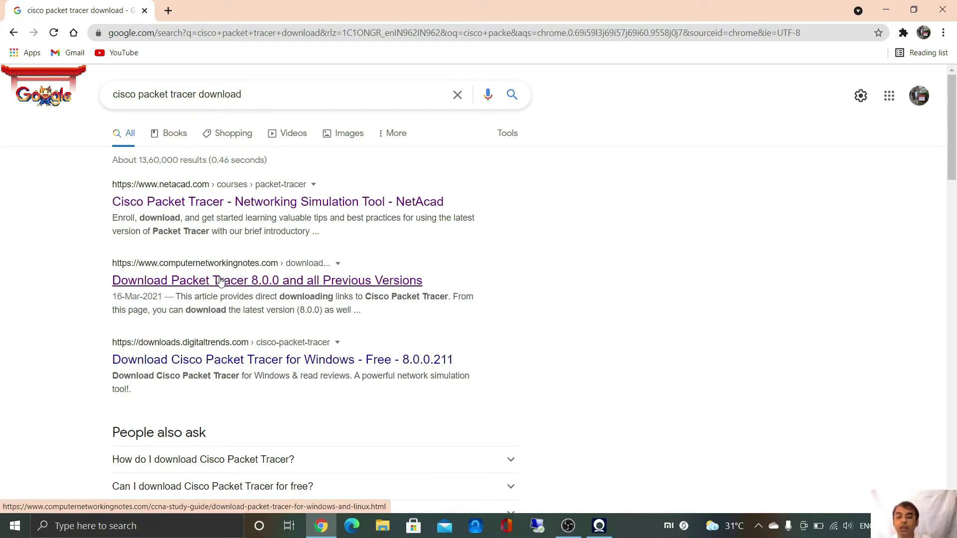
# Download the Windows 64-bit edition of Cisco Packet Tracer 8.0.0 from the ComputerNetworkingNotes article found in the search results
pyautogui.click(221, 280)
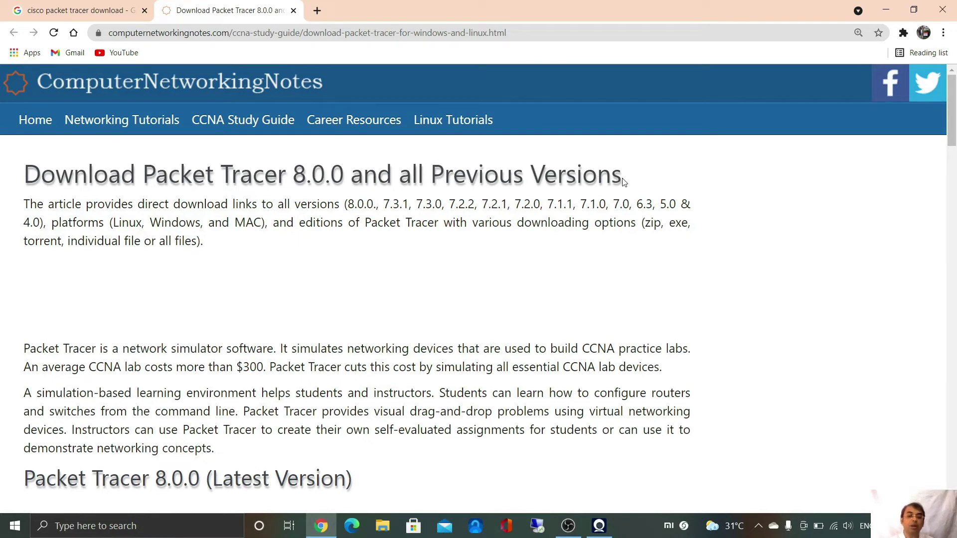
pyautogui.moveTo(623, 177); pyautogui.dragTo(19, 174)
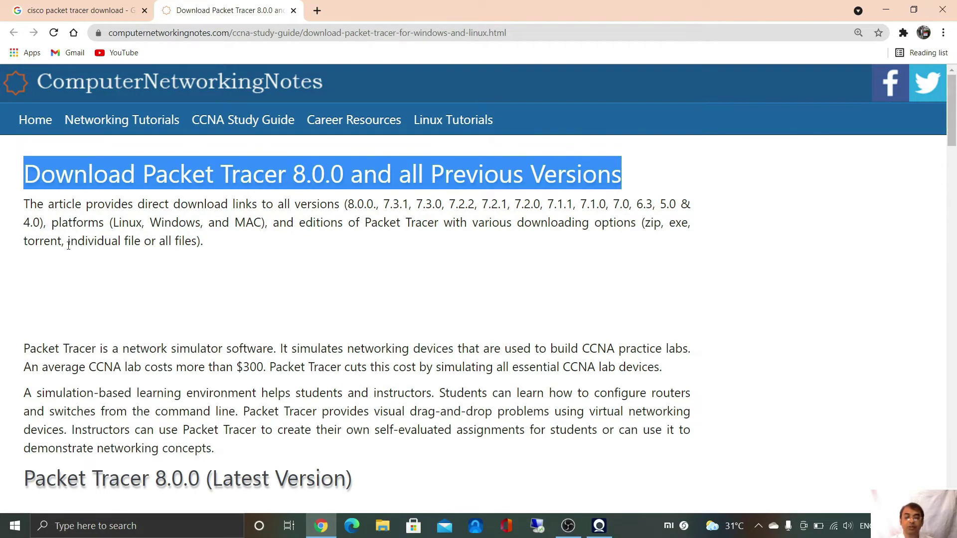
pyautogui.scroll(-6, 68, 246)
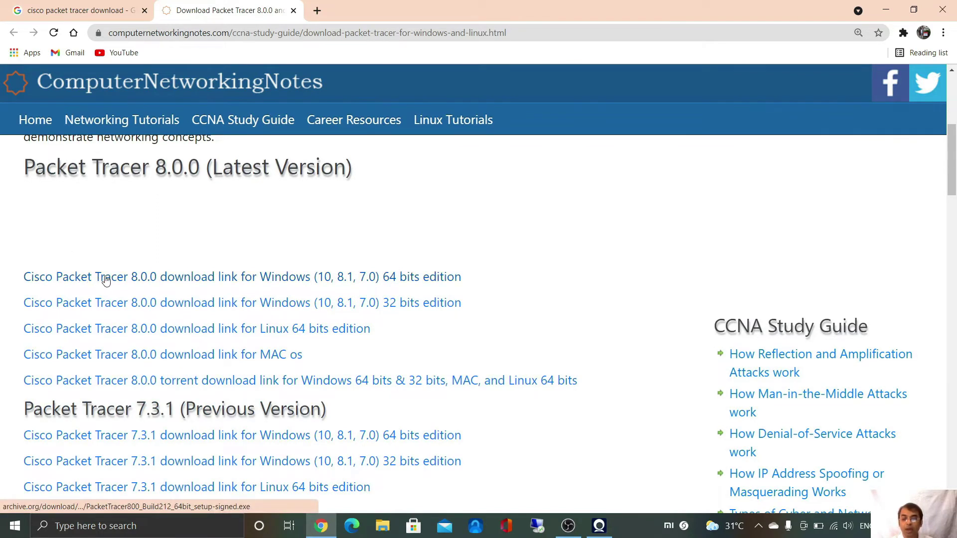
pyautogui.click(194, 279)
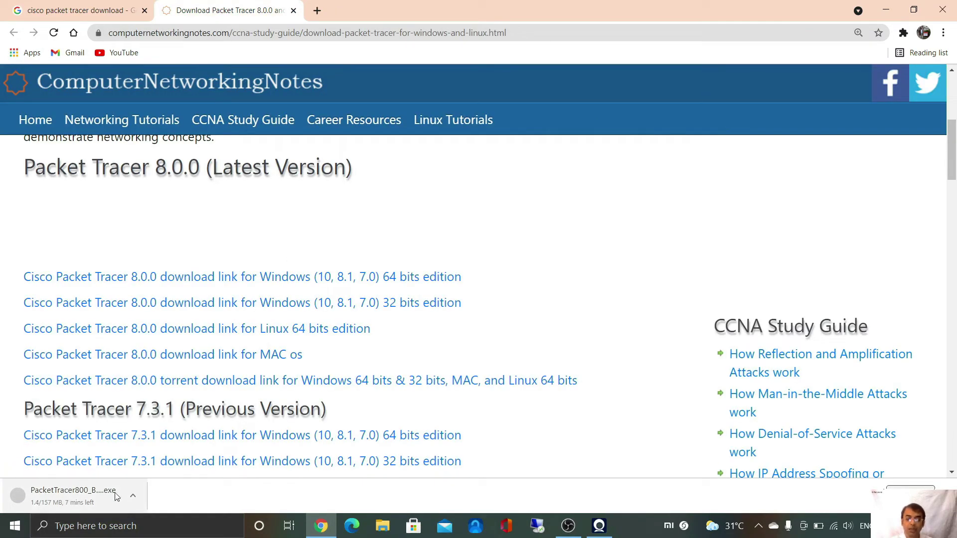
# Check the installer's progress in the browser's download list and close the article page
pyautogui.click(133, 497)
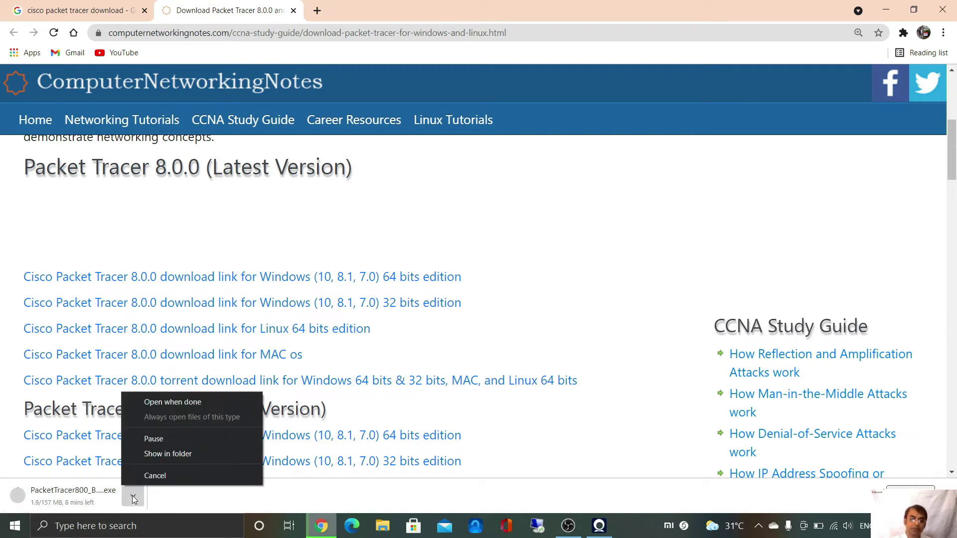
pyautogui.hotkey('ctrl', 'j')
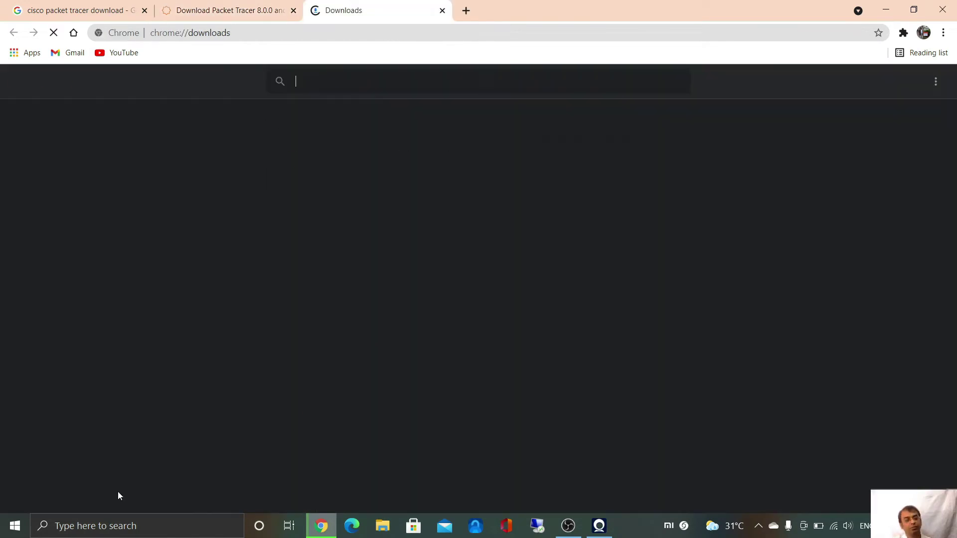
pyautogui.click(294, 10)
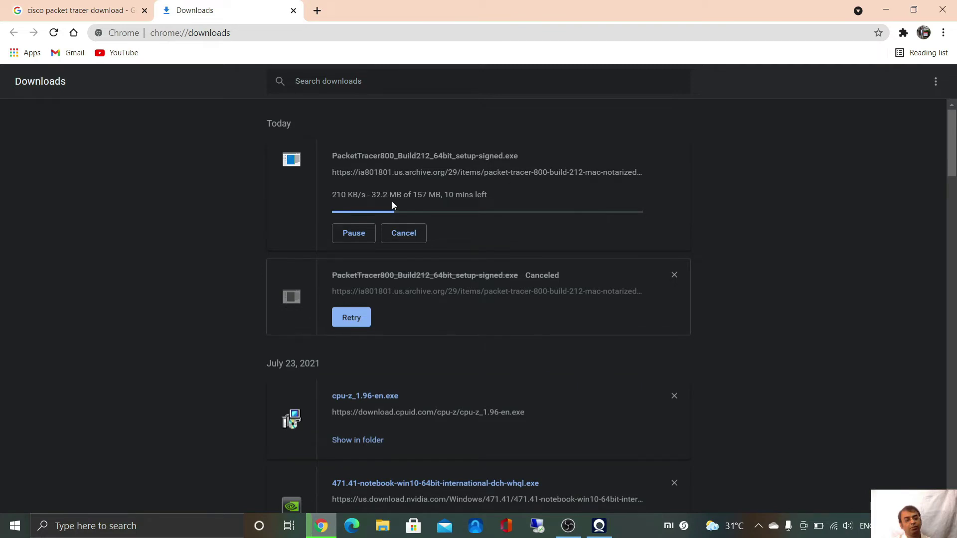
pyautogui.moveTo(334, 197)
pyautogui.mouseDown()
pyautogui.moveTo(387, 196)
pyautogui.moveTo(331, 193)
pyautogui.mouseUp()
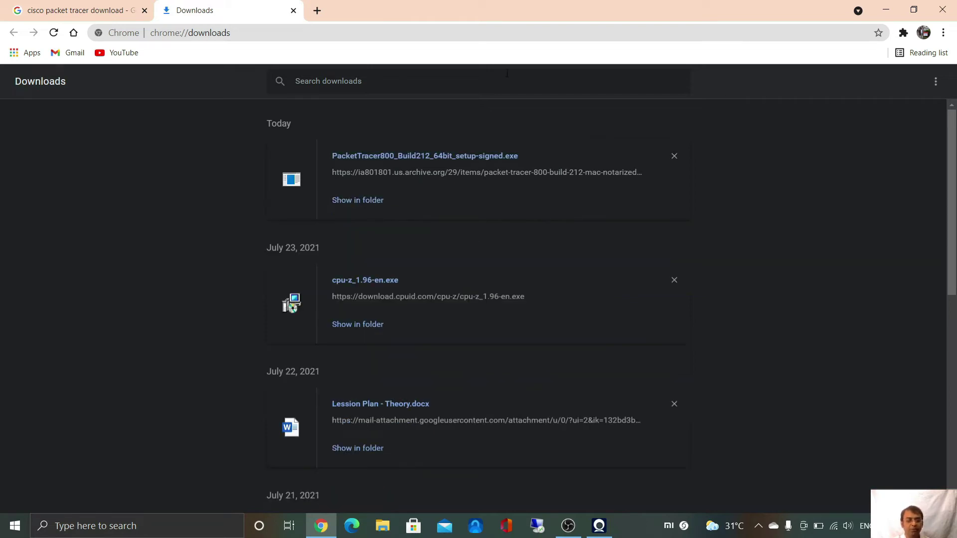
# Run the downloaded PacketTracer800_Build212_64bit_setup-signed.exe and accept its license agreement
pyautogui.doubleClick(427, 156)
pyautogui.click(411, 161)
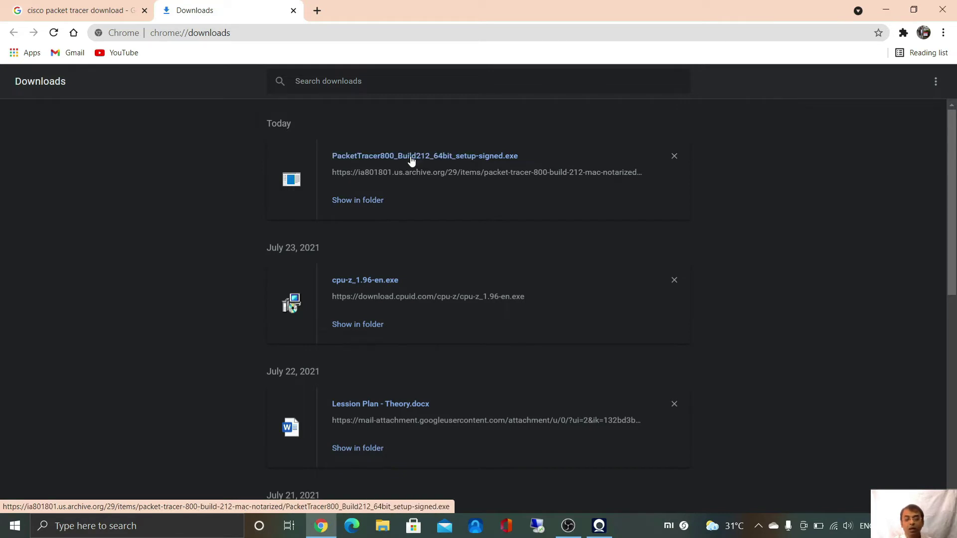
pyautogui.doubleClick(411, 161)
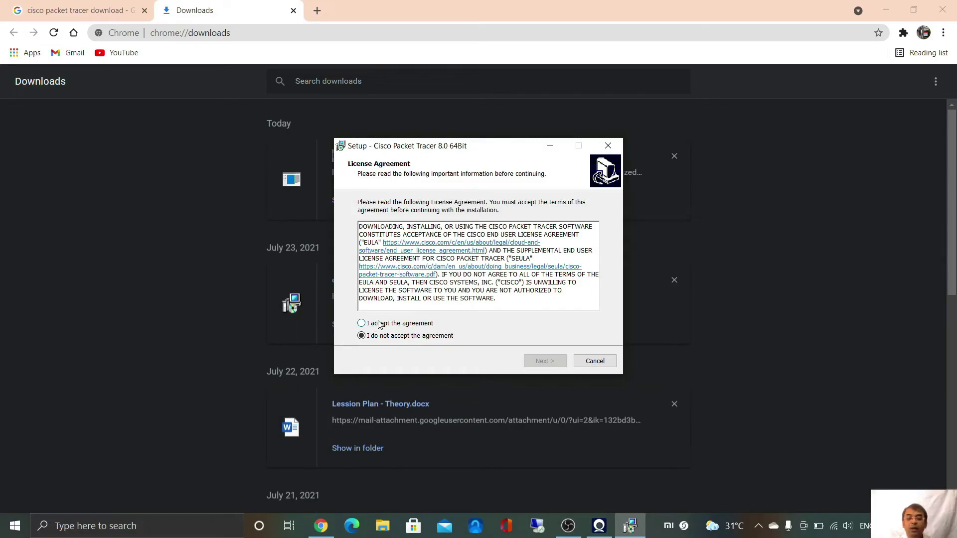
pyautogui.click(379, 325)
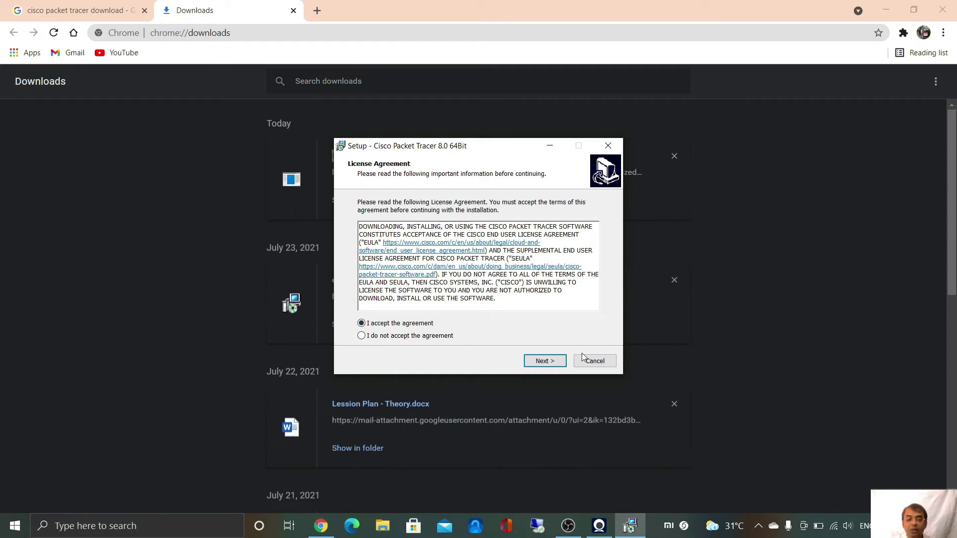
pyautogui.click(545, 361)
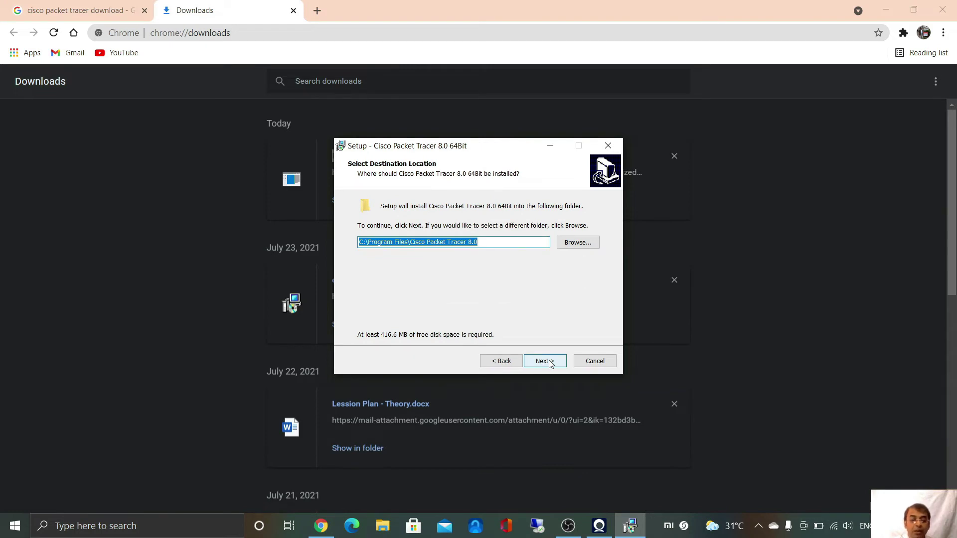
# Install Packet Tracer in C:\Program Files\Cisco Packet Tracer 8.0 with a desktop shortcut, and launch it when setup finishes
pyautogui.click(545, 361)
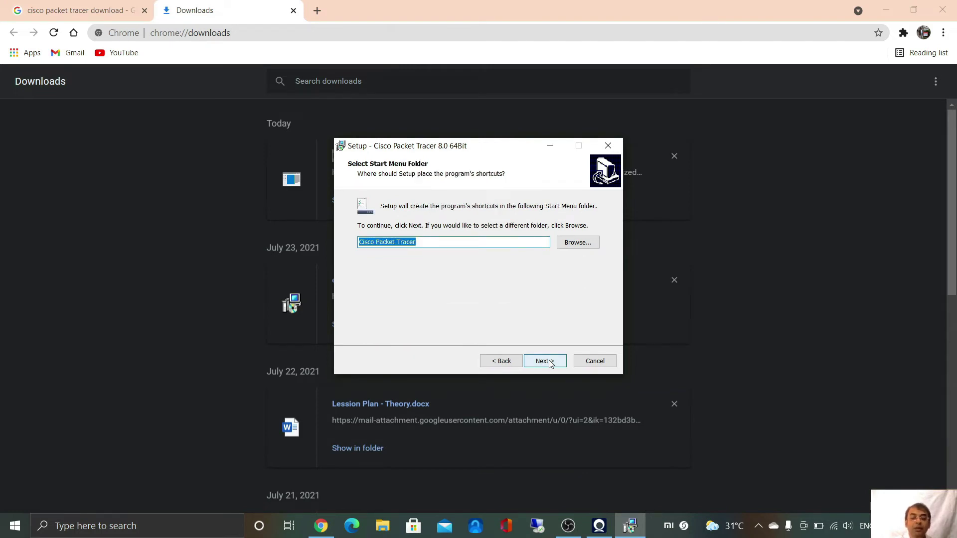
pyautogui.click(545, 361)
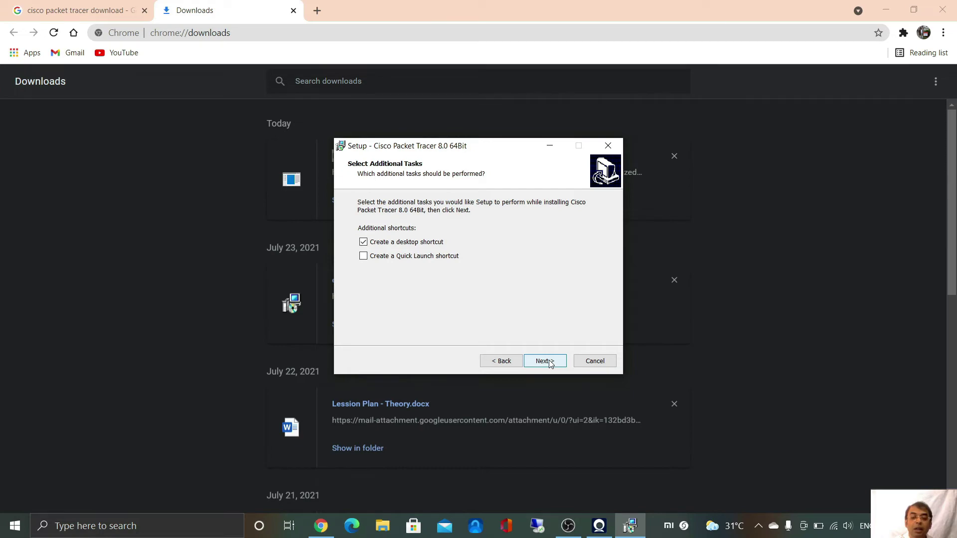
pyautogui.click(545, 361)
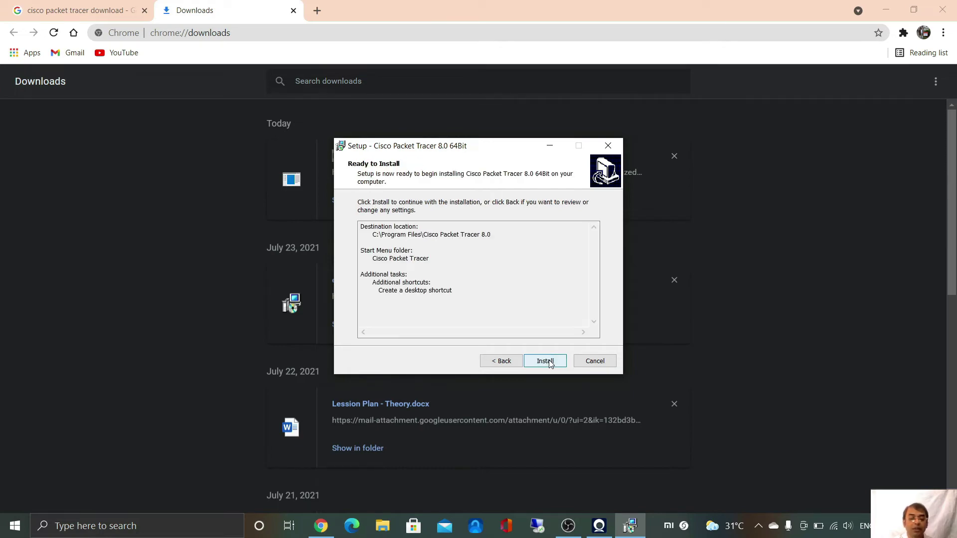
pyautogui.click(545, 361)
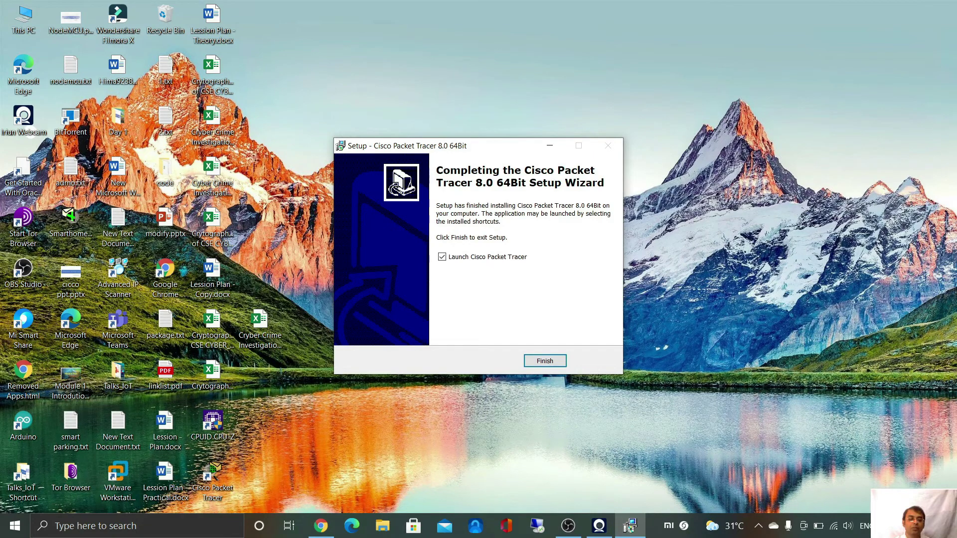
pyautogui.click(544, 361)
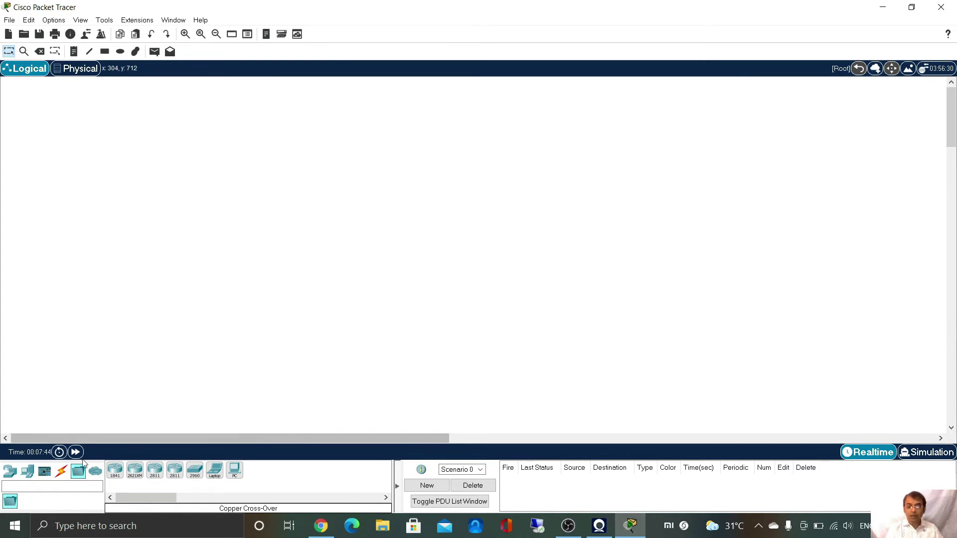
# Look through the available routers, end devices, connection types, boards, actuators and sensors in the device palette
pyautogui.click(12, 473)
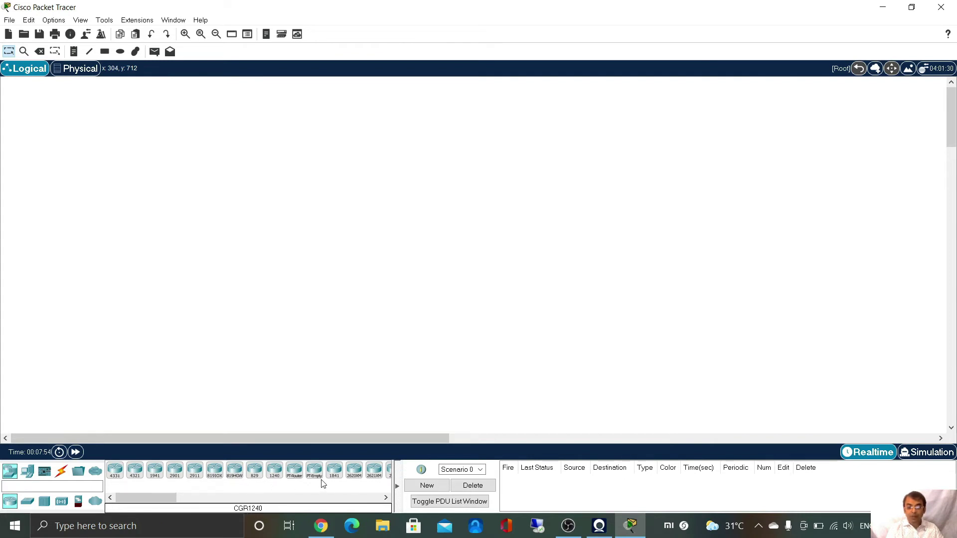
pyautogui.click(29, 473)
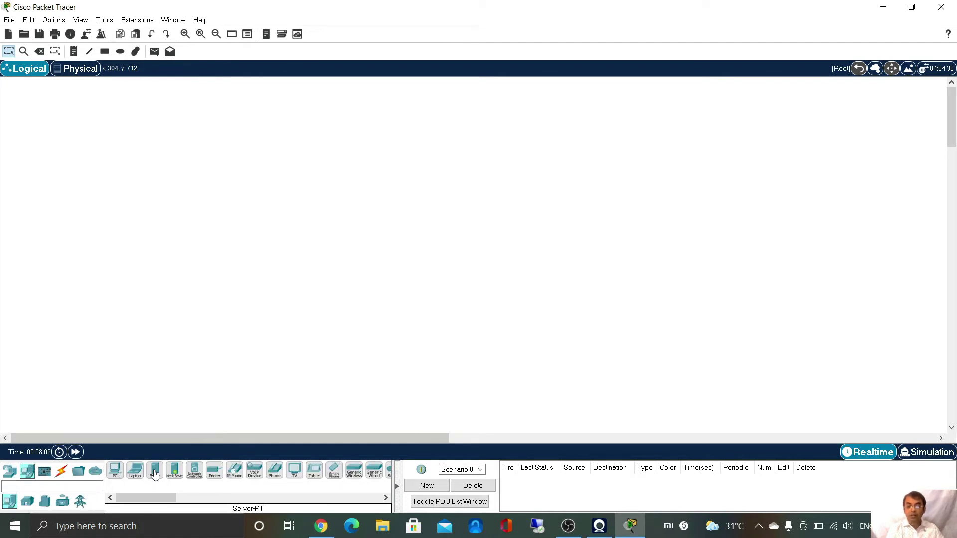
pyautogui.click(61, 474)
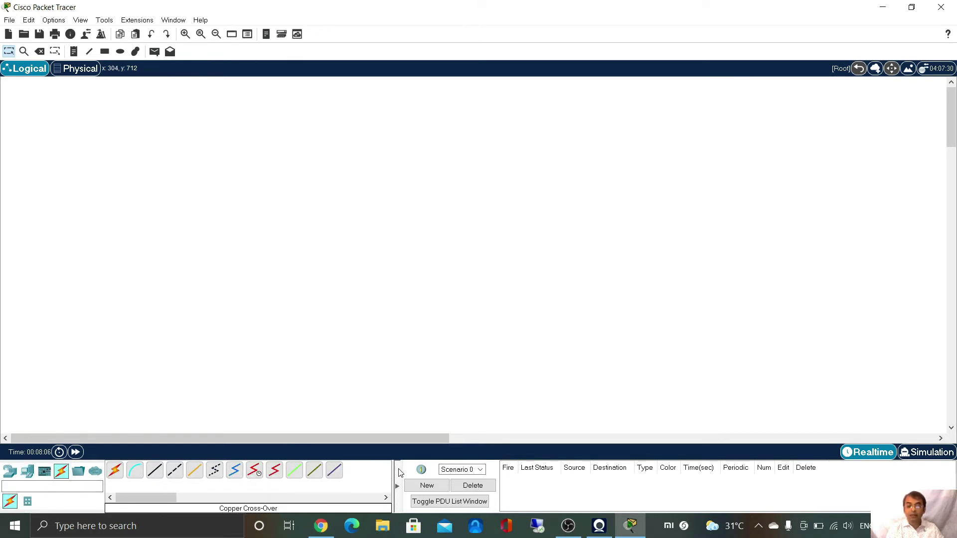
pyautogui.click(45, 472)
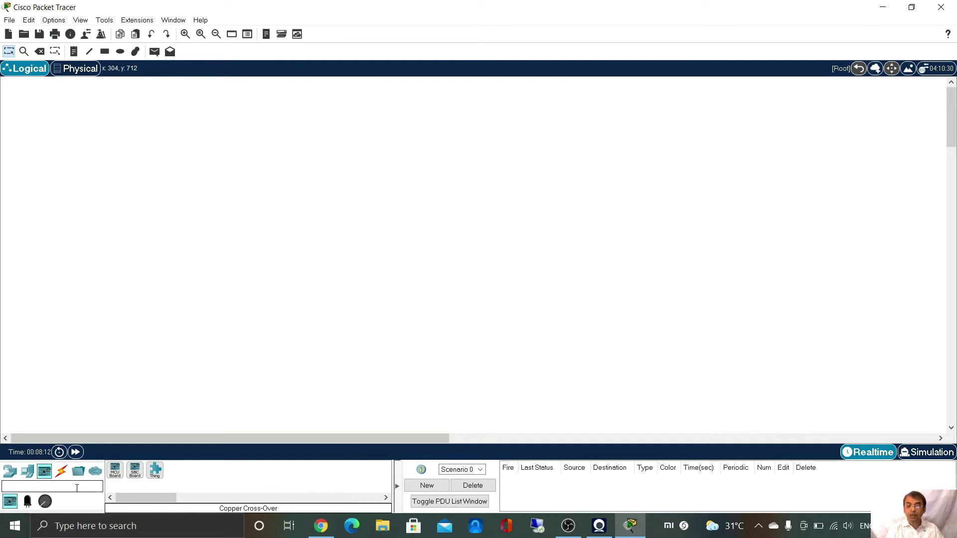
pyautogui.click(28, 503)
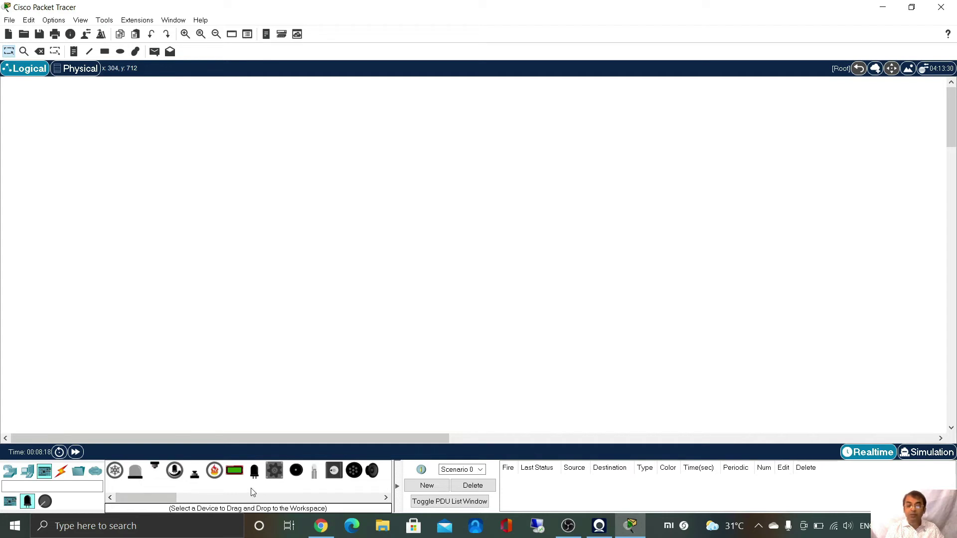
pyautogui.click(44, 503)
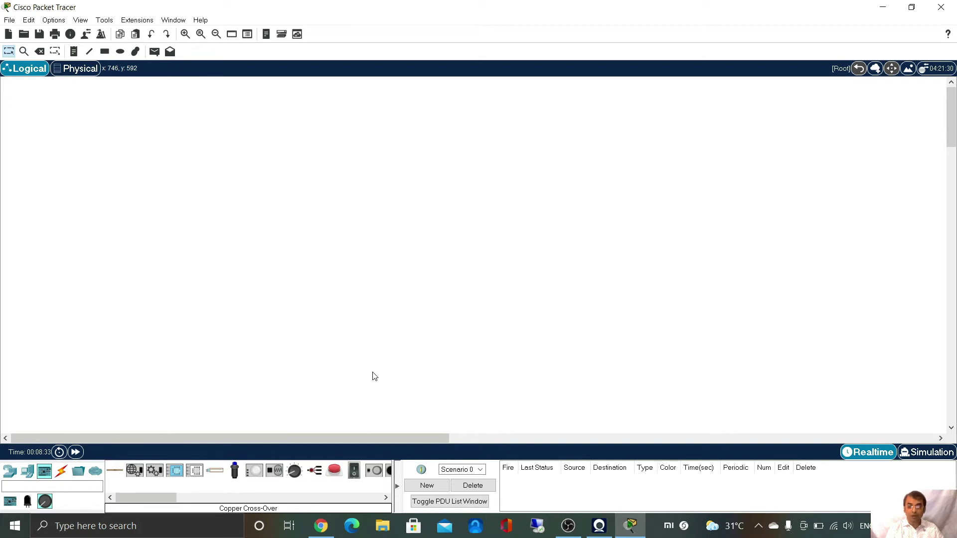
# Place a PC in the logical workspace and a laptop to the right of it
pyautogui.click(29, 472)
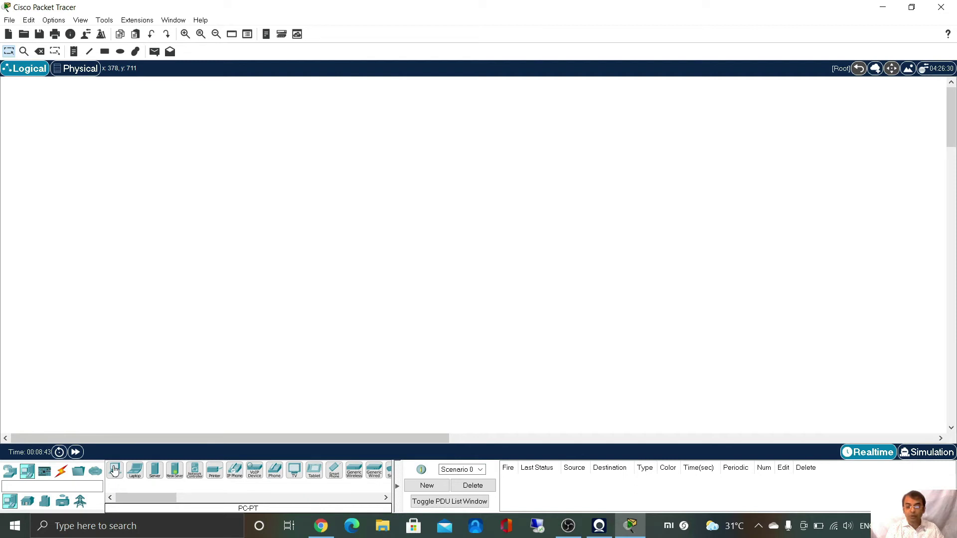
pyautogui.moveTo(115, 469); pyautogui.dragTo(192, 430)
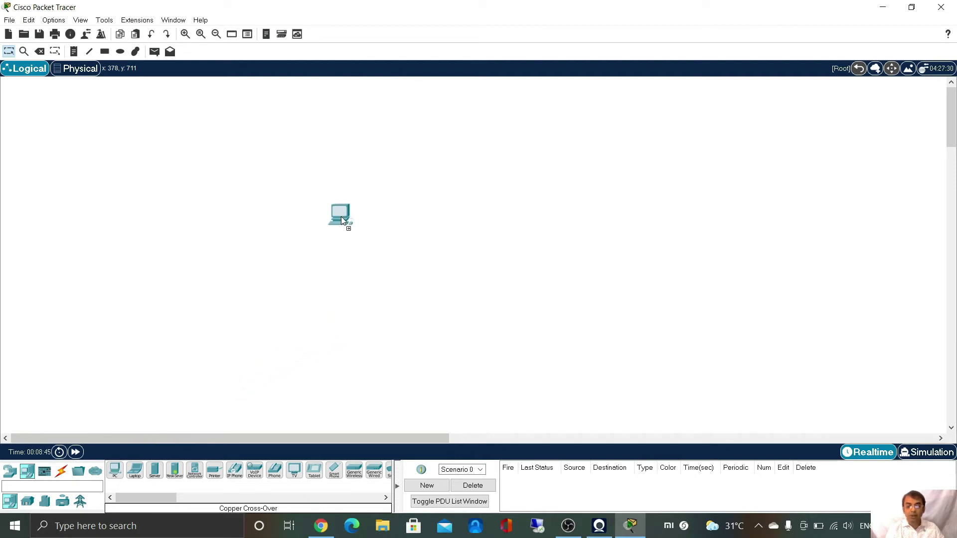
pyautogui.moveTo(341, 221); pyautogui.dragTo(341, 233)
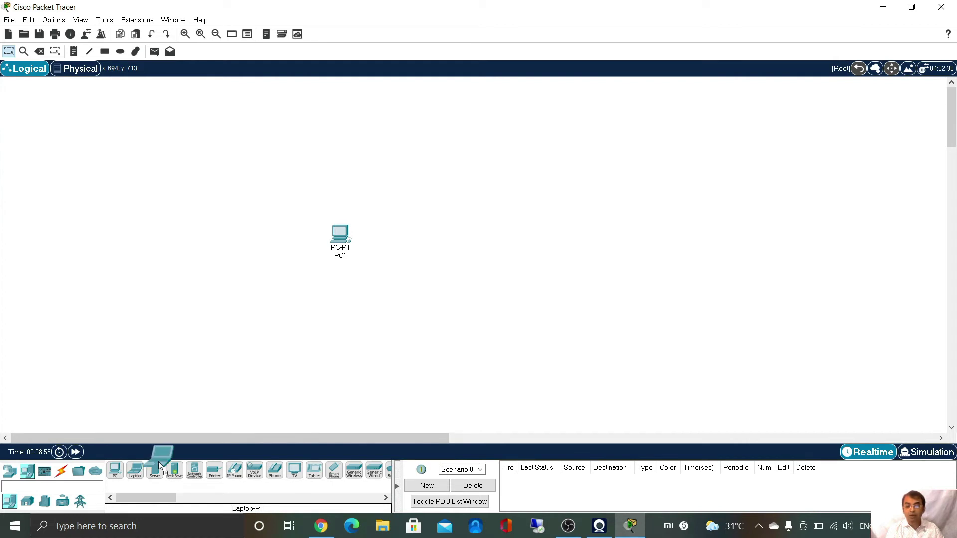
pyautogui.moveTo(158, 461); pyautogui.dragTo(415, 357)
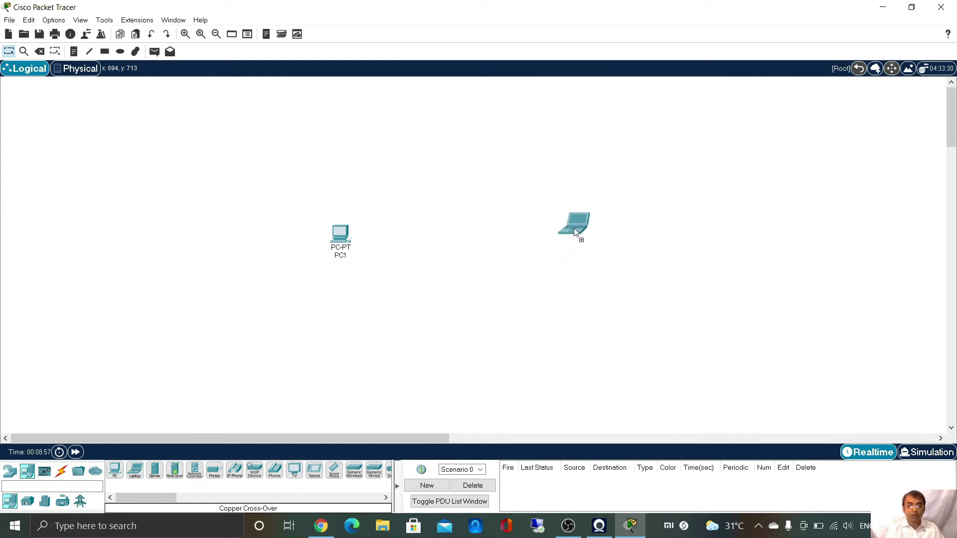
pyautogui.moveTo(557, 240); pyautogui.dragTo(549, 239)
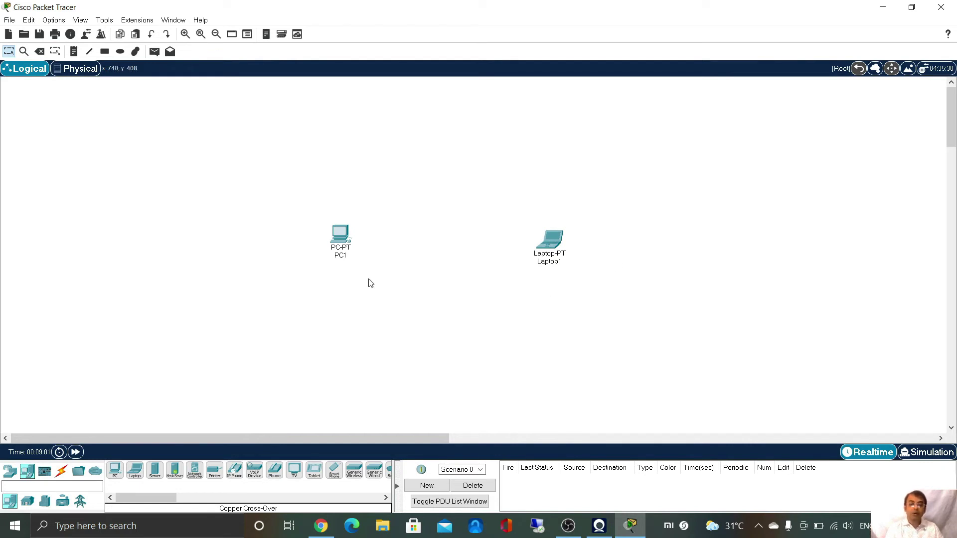
# Examine the physical device views of PC1 and Laptop1, including their available modules and ports
pyautogui.moveTo(351, 245)
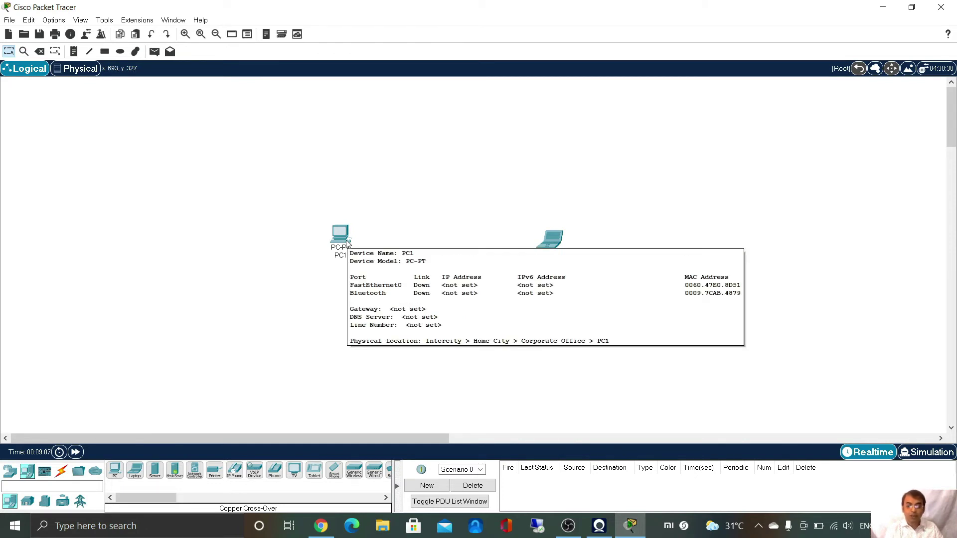
pyautogui.click(342, 235)
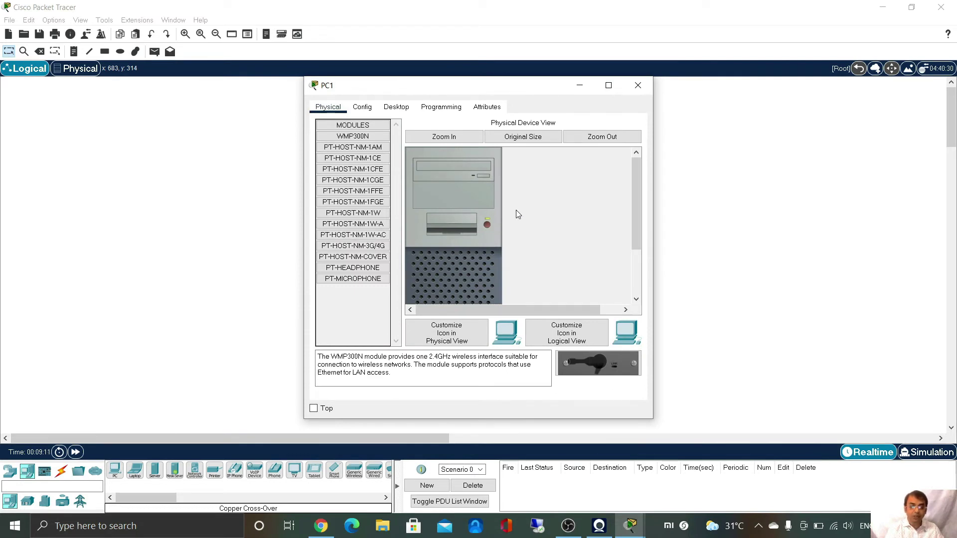
pyautogui.scroll(-2, 523, 234)
pyautogui.scroll(-3, 523, 242)
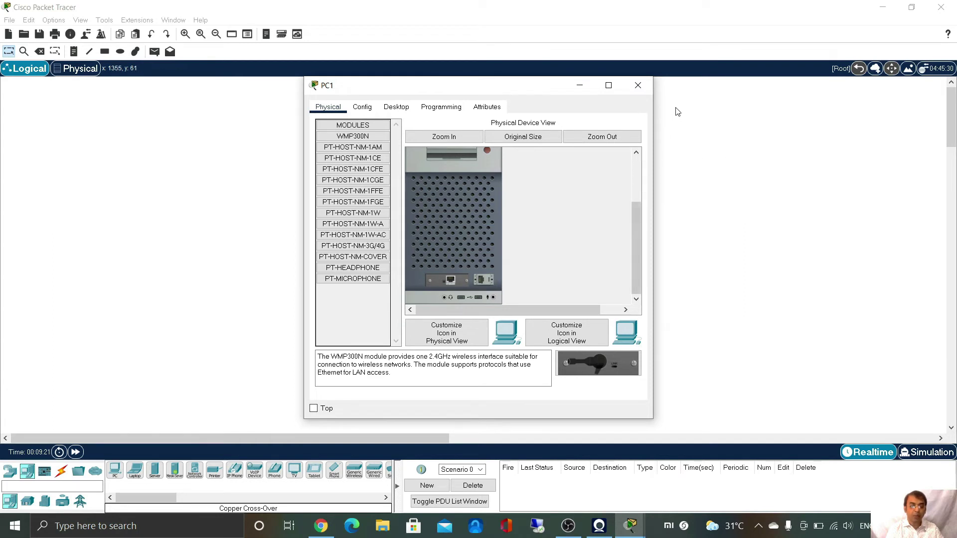
pyautogui.click(642, 89)
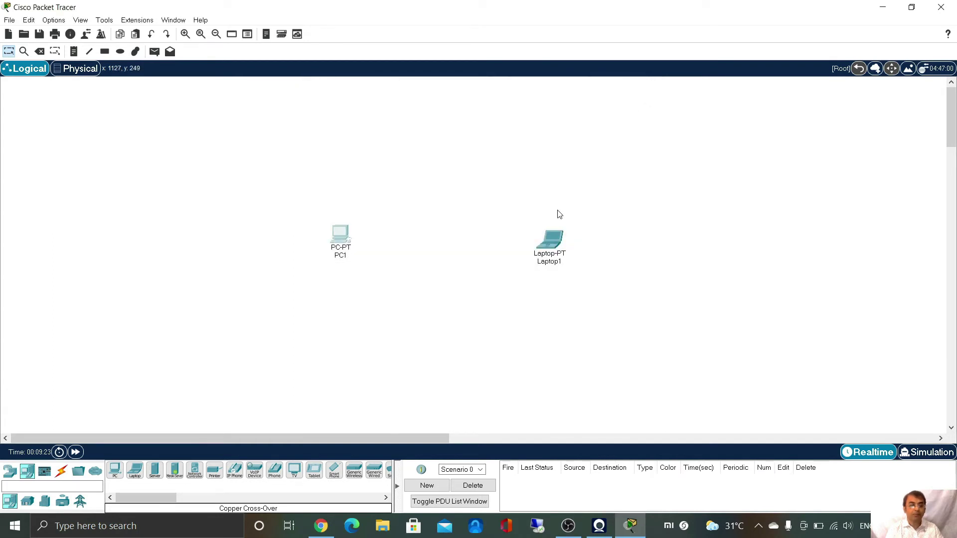
pyautogui.click(558, 238)
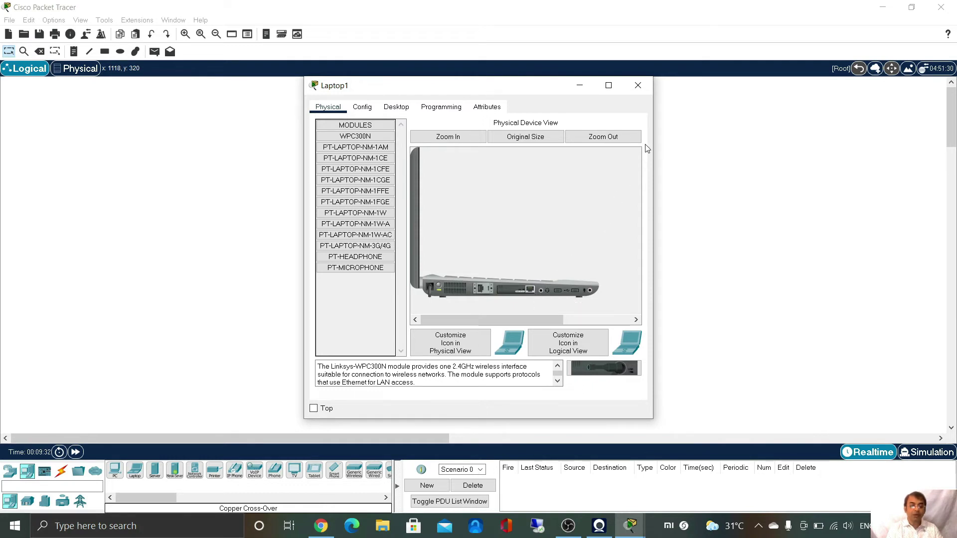
pyautogui.click(637, 85)
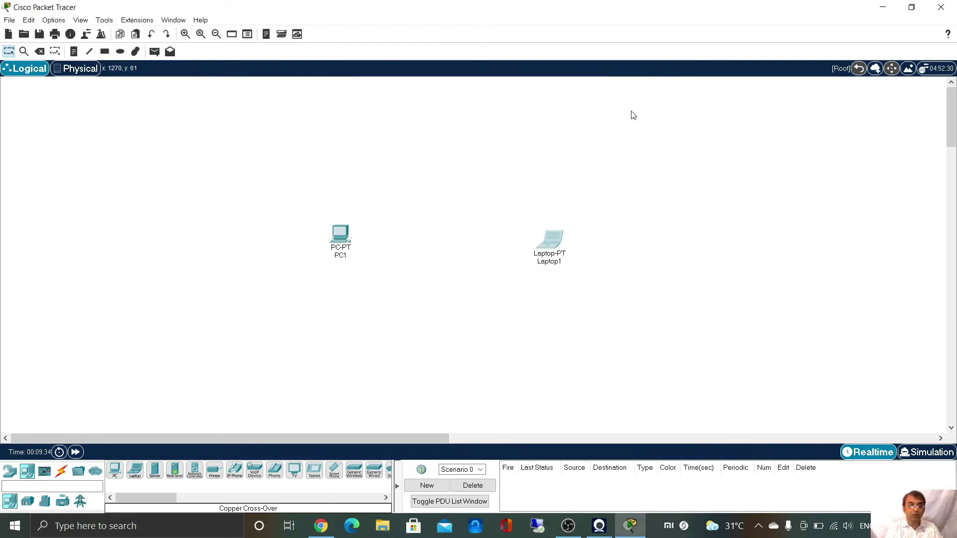
# Connect FastEthernet0 of PC1 to FastEthernet0 of Laptop1 with a Copper Cross-Over cable, and move the PC slightly down to level the link
pyautogui.click(60, 471)
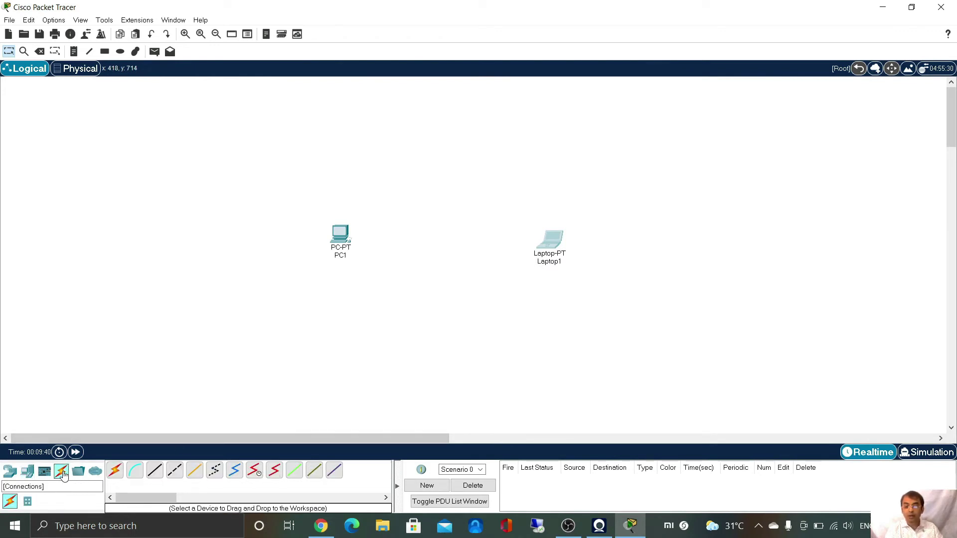
pyautogui.click(176, 472)
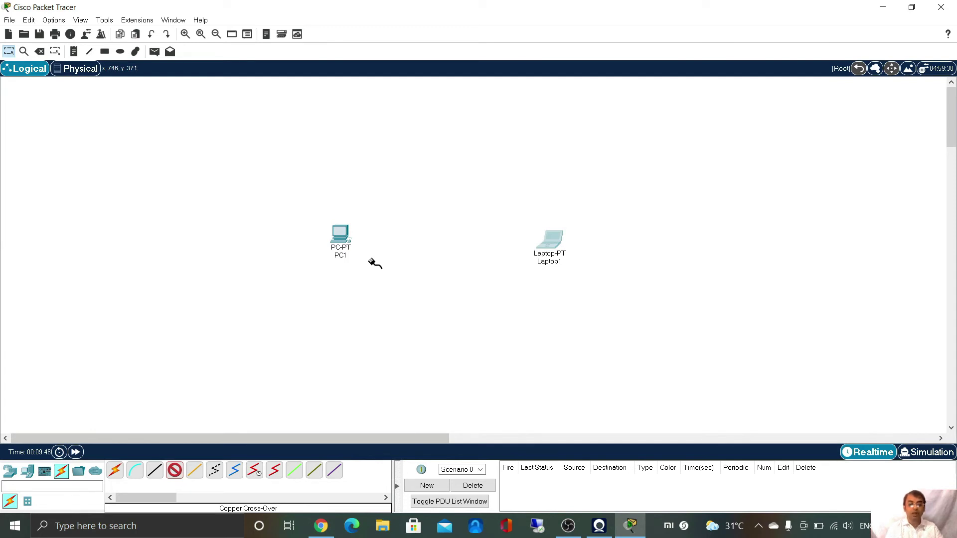
pyautogui.click(347, 239)
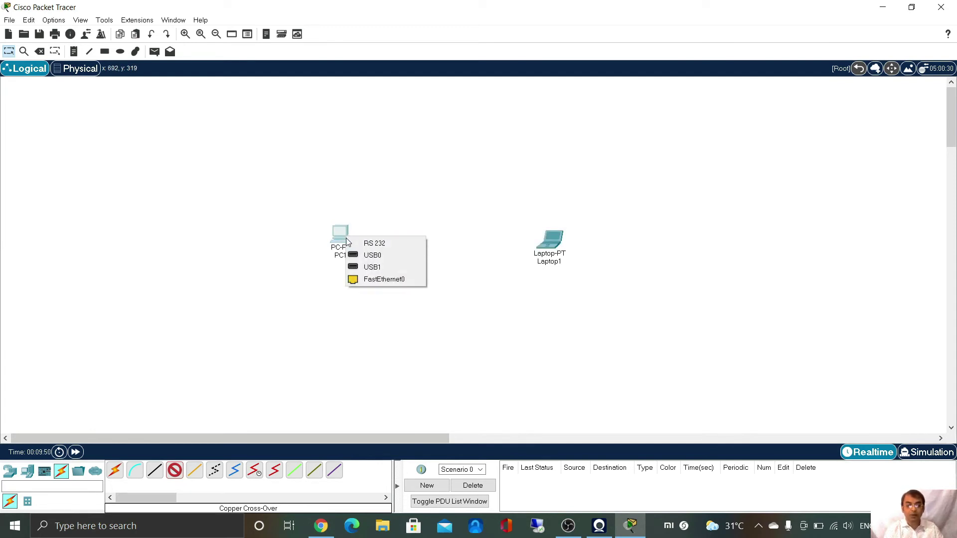
pyautogui.click(373, 279)
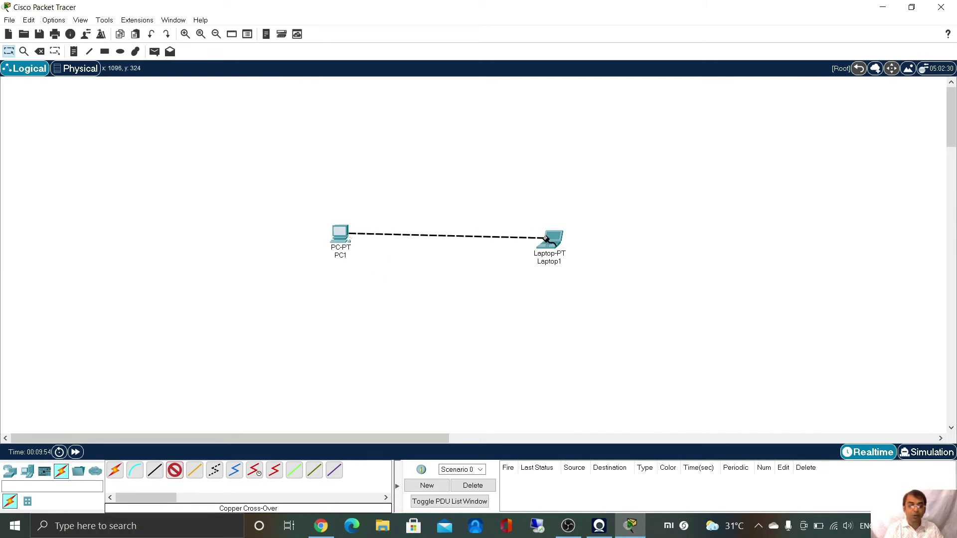
pyautogui.click(550, 241)
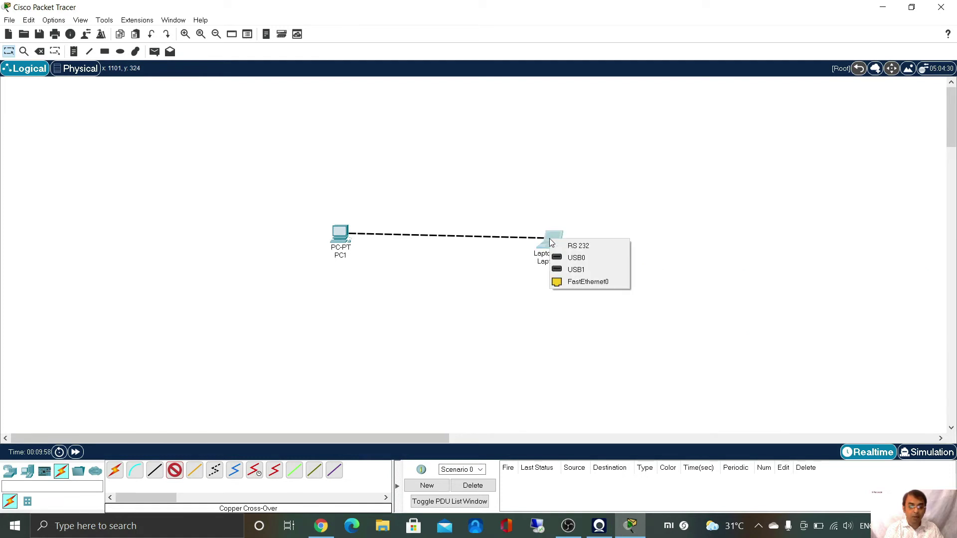
pyautogui.click(566, 282)
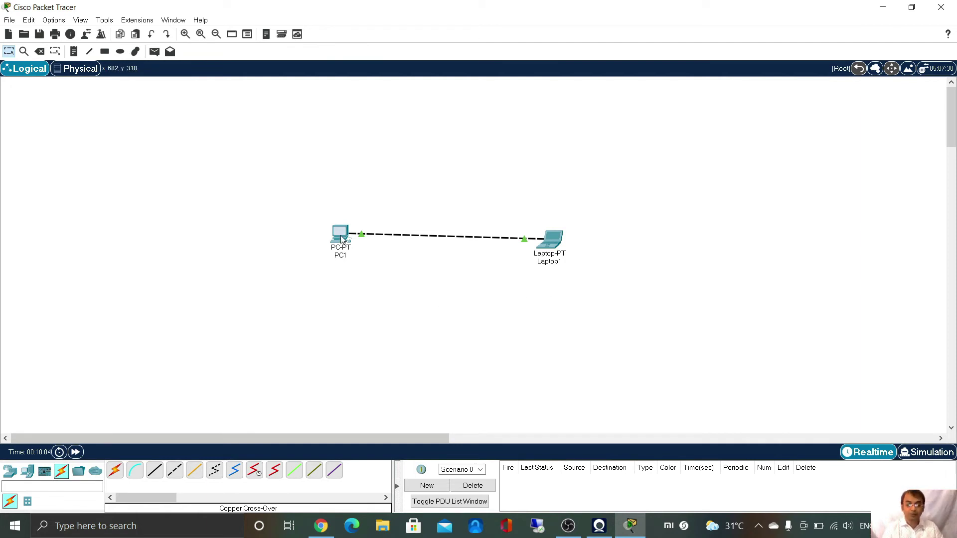
pyautogui.moveTo(340, 239); pyautogui.dragTo(340, 248)
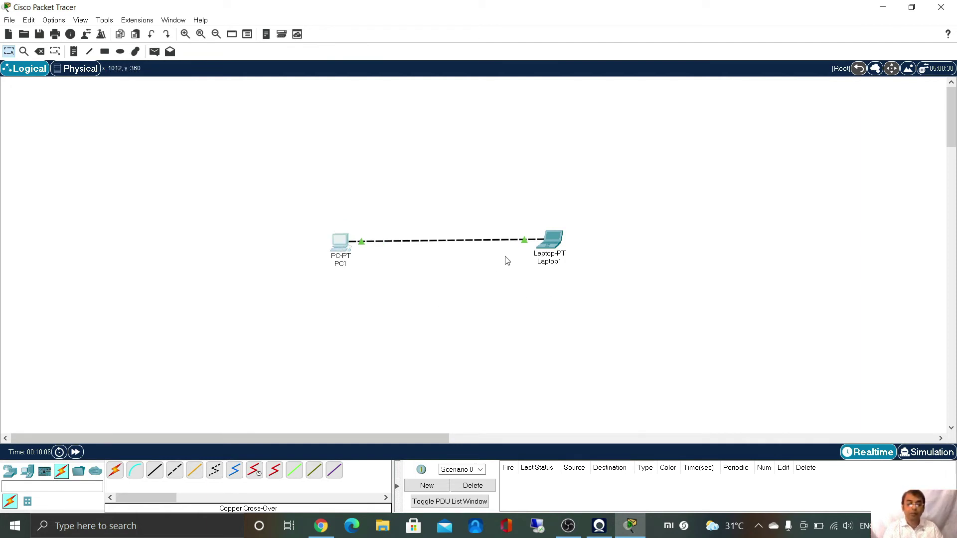
pyautogui.click(378, 294)
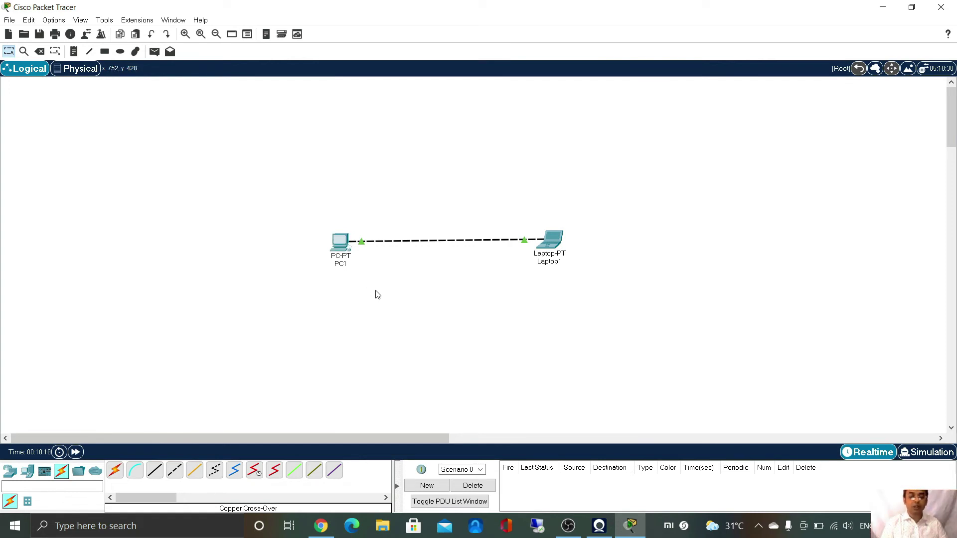
# Give PC1 the static IPv4 address 10.10.1.2 with subnet mask 255.0.0.0, and close its configuration window
pyautogui.click(348, 251)
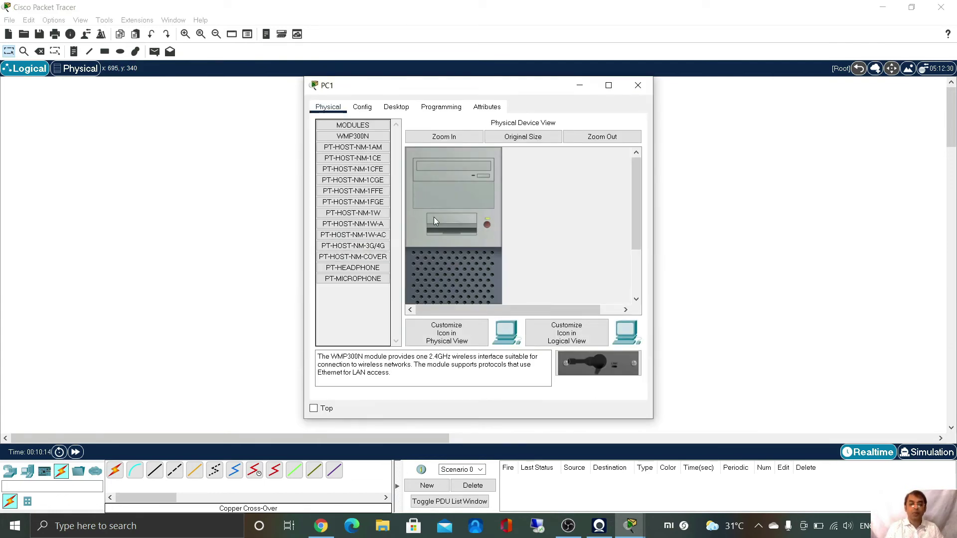
pyautogui.click(401, 114)
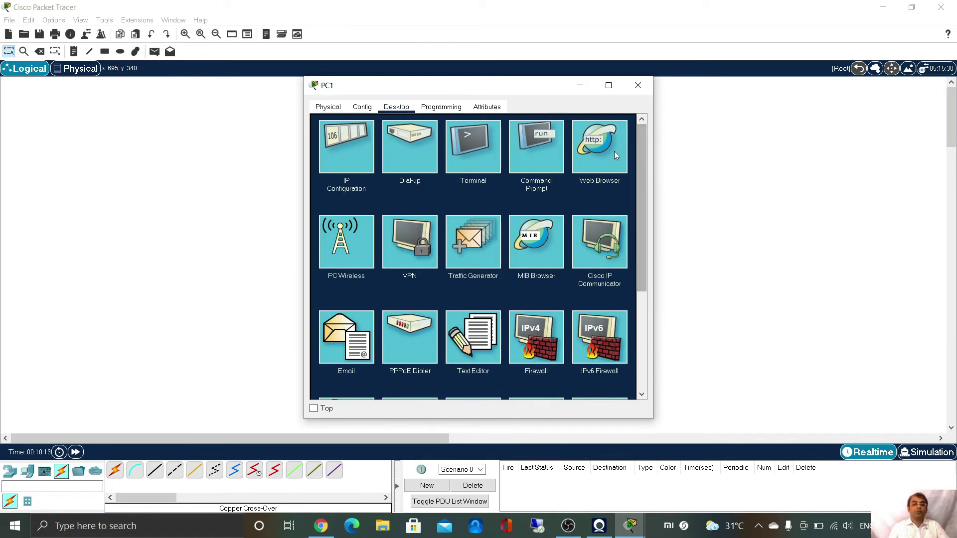
pyautogui.click(341, 157)
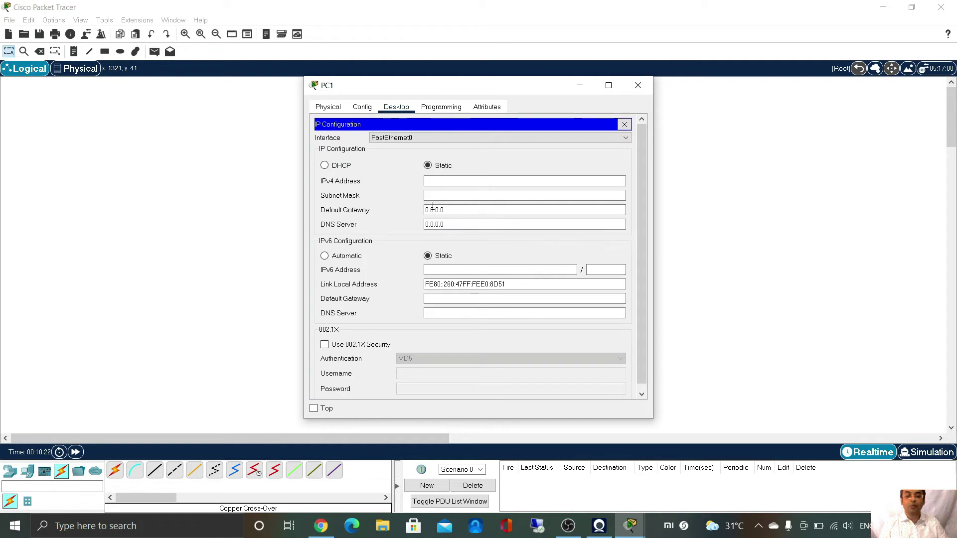
pyautogui.click(474, 181)
pyautogui.write('1')
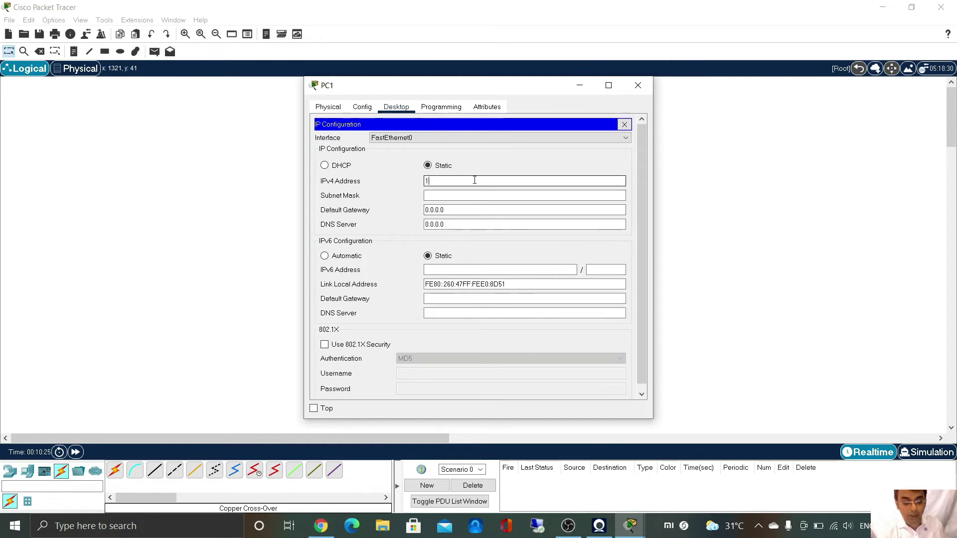
pyautogui.write('0.10')
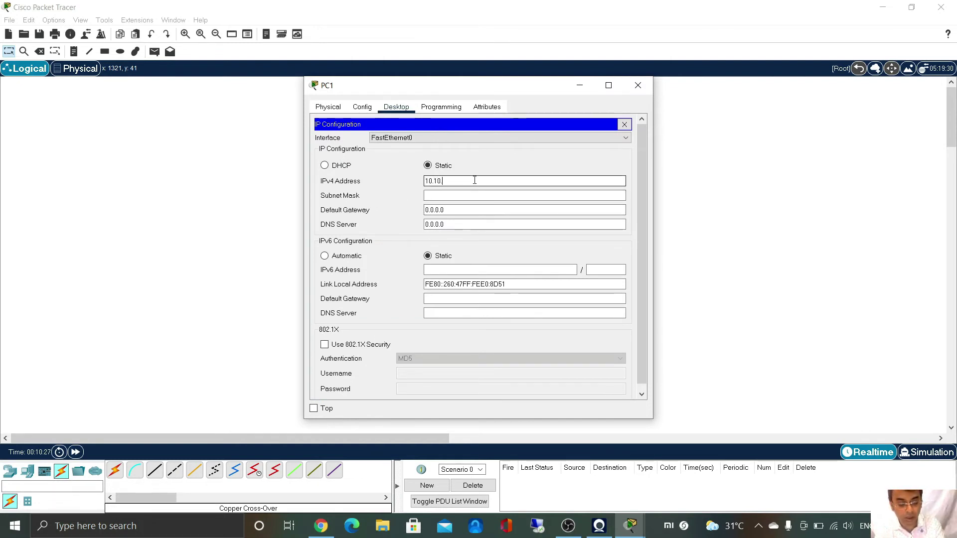
pyautogui.write('.1.2')
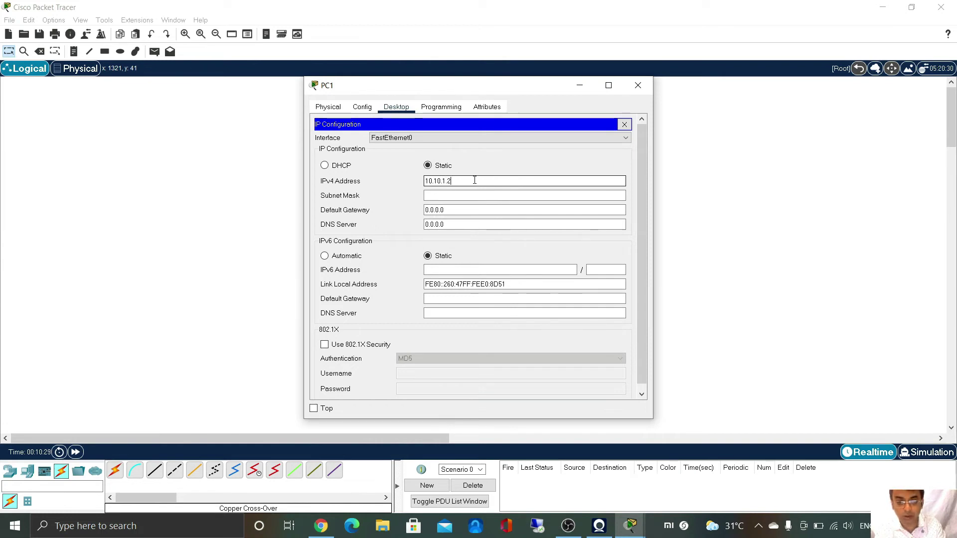
pyautogui.click(445, 194)
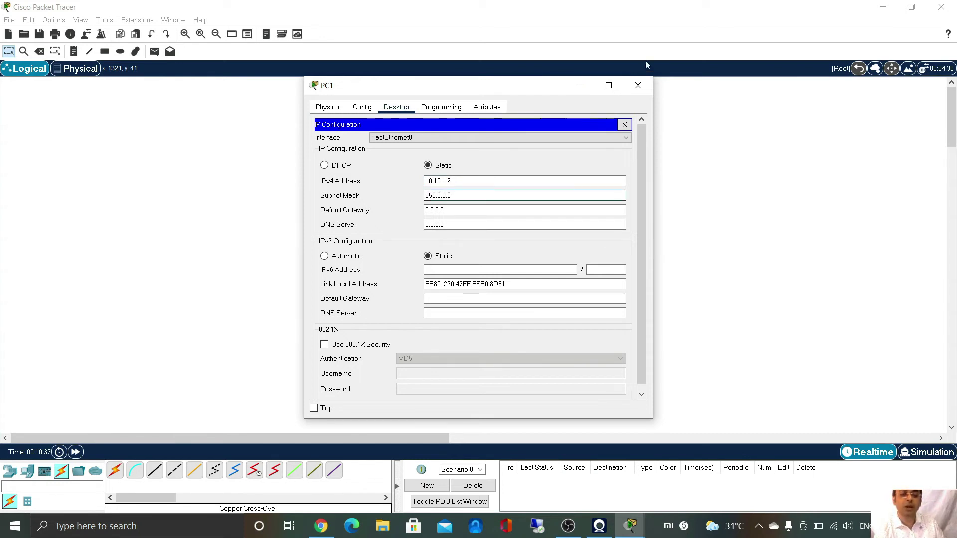
pyautogui.click(640, 82)
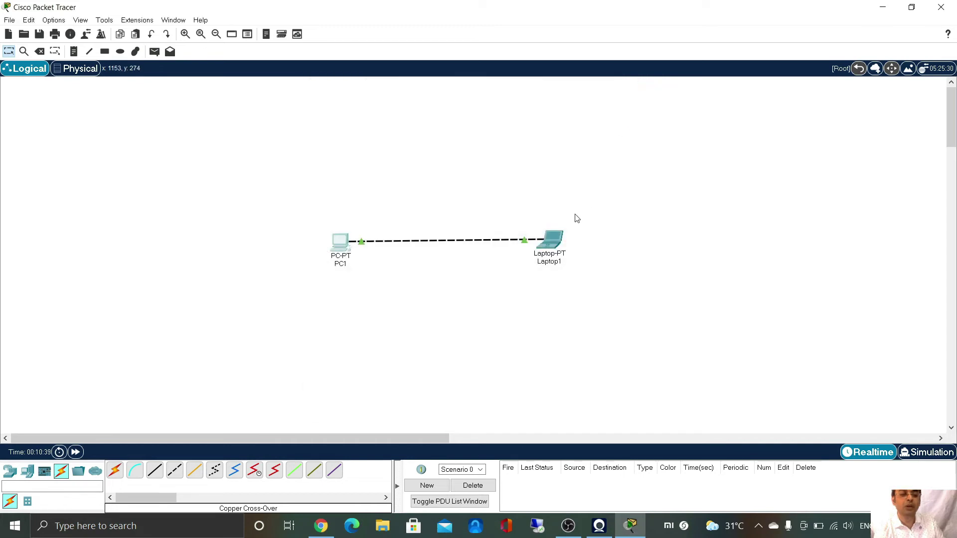
# Give Laptop1 the static IPv4 address 10.10.1.3 with subnet mask 255.0.0.0, and close its configuration window
pyautogui.click(549, 245)
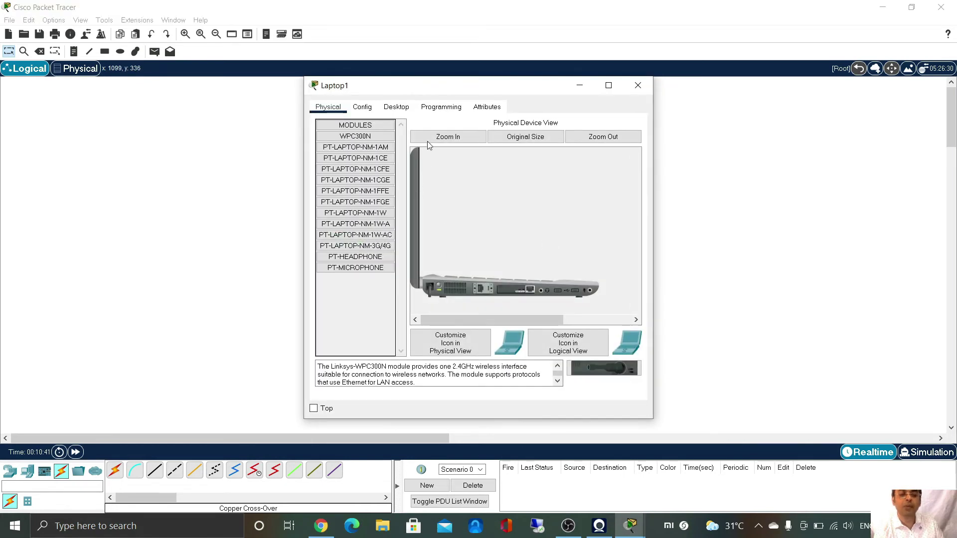
pyautogui.click(400, 111)
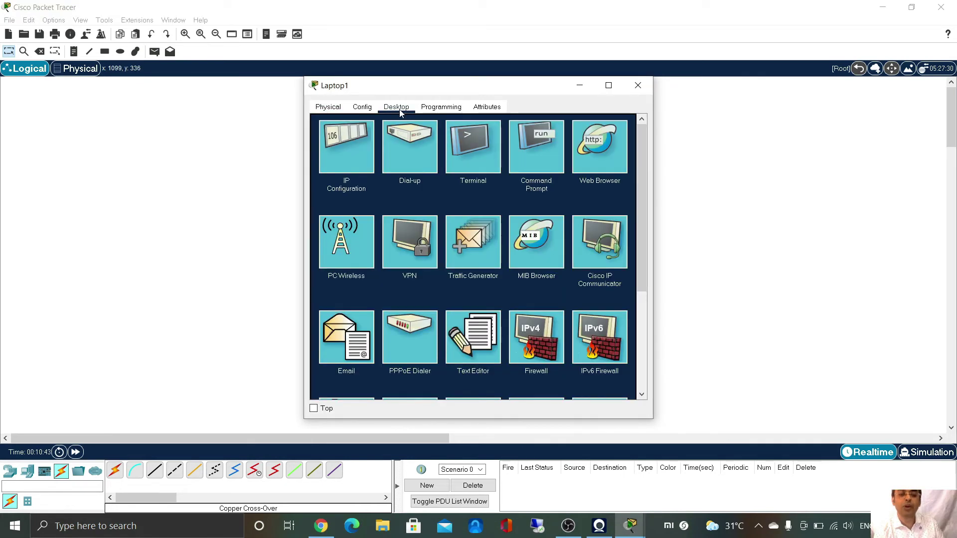
pyautogui.click(352, 149)
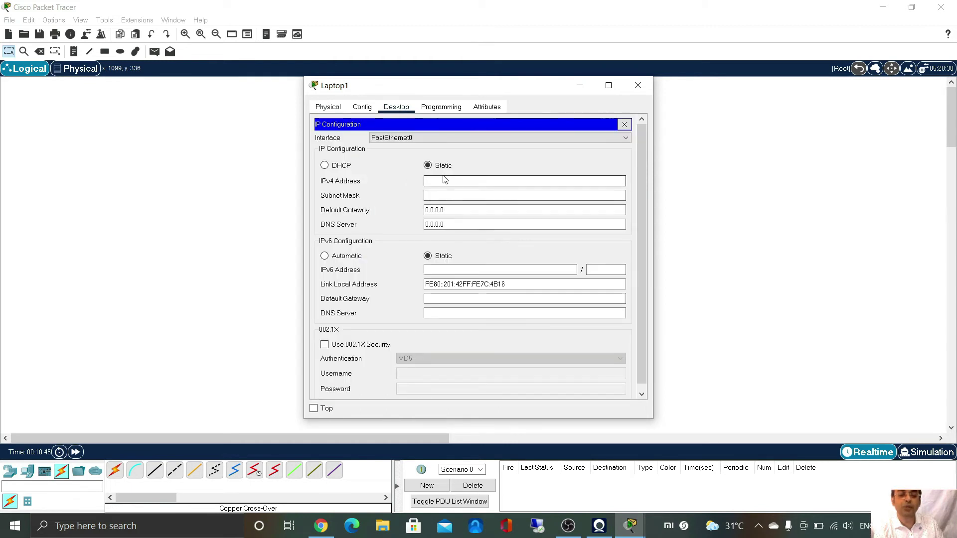
pyautogui.click(444, 179)
pyautogui.write('1')
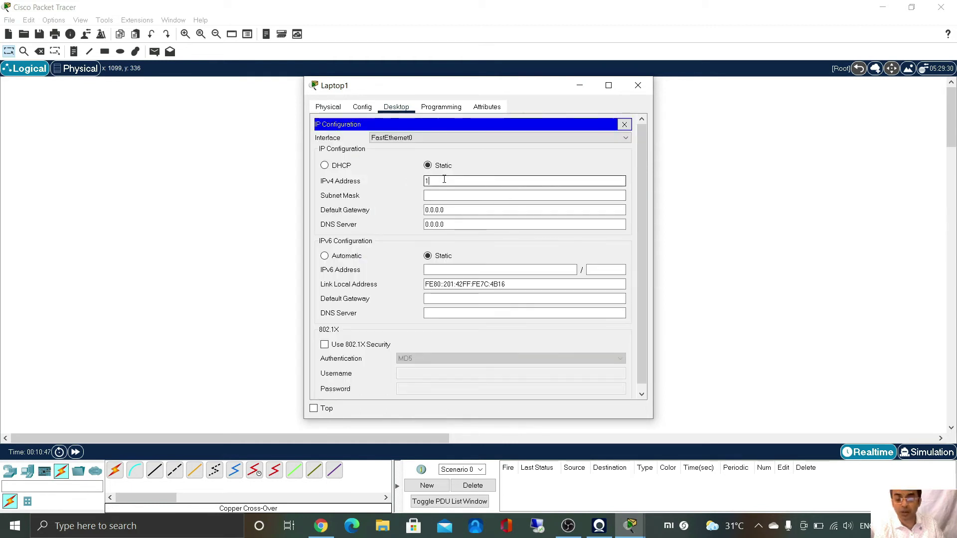
pyautogui.write('0')
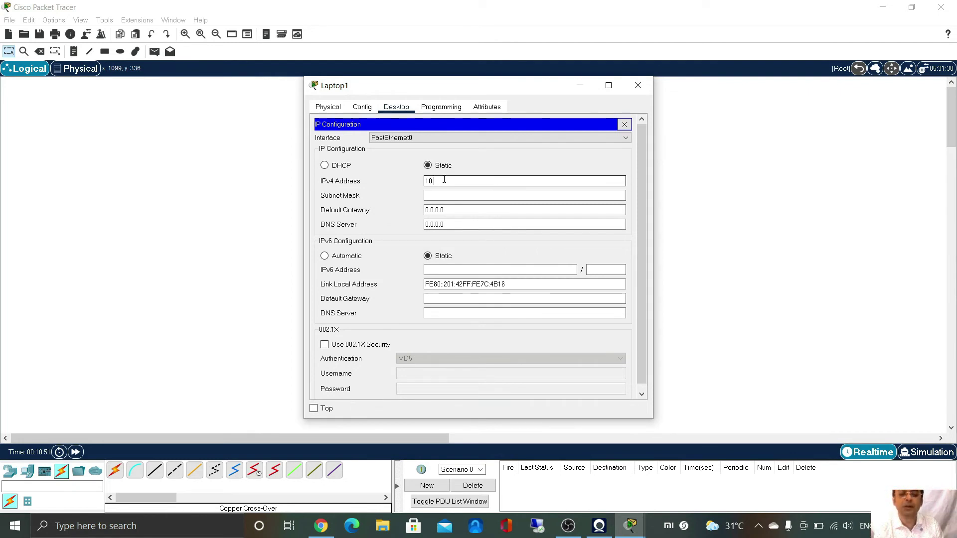
pyautogui.write('.10')
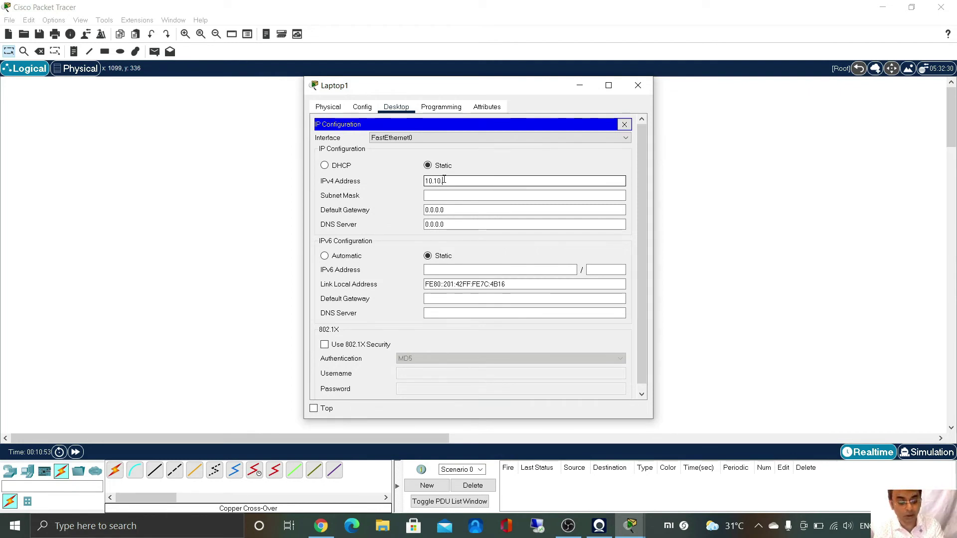
pyautogui.write('.1.3')
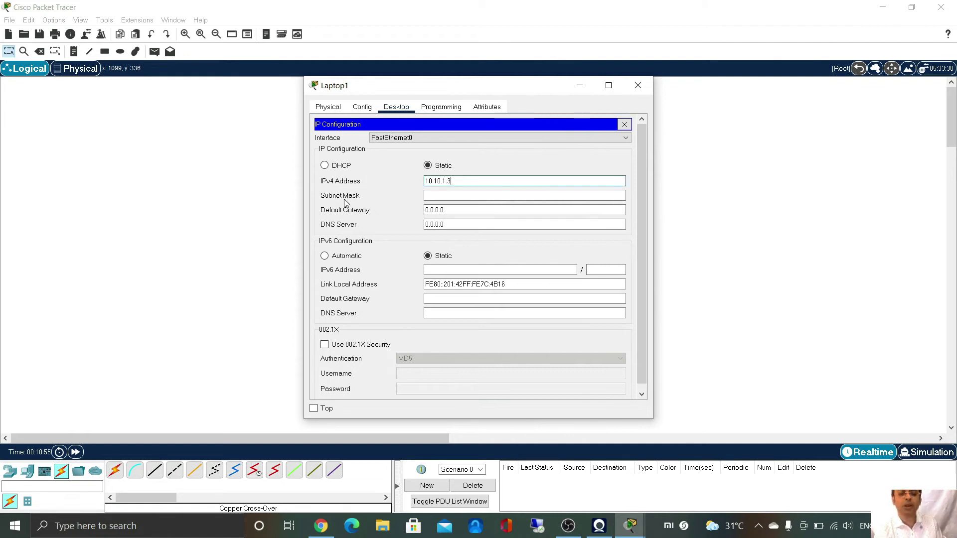
pyautogui.click(429, 194)
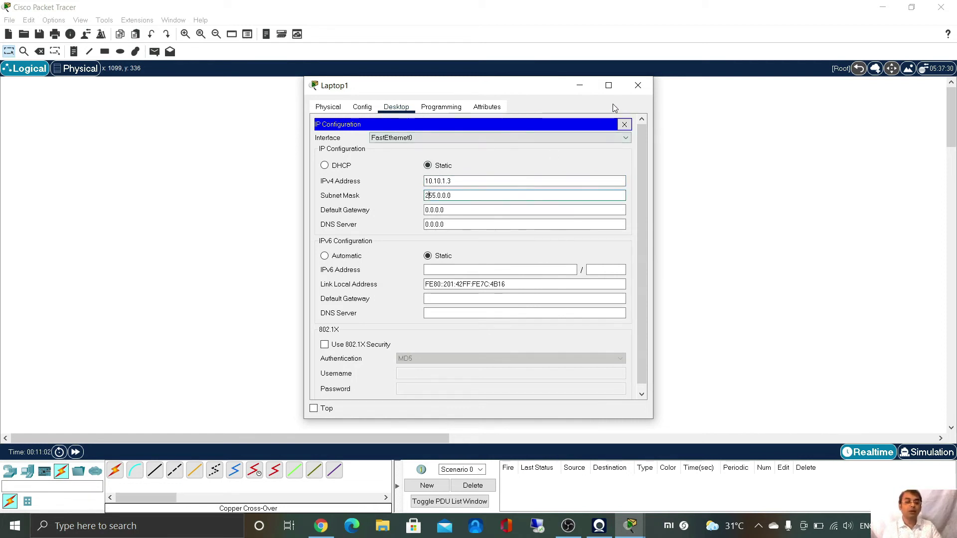
pyautogui.click(636, 89)
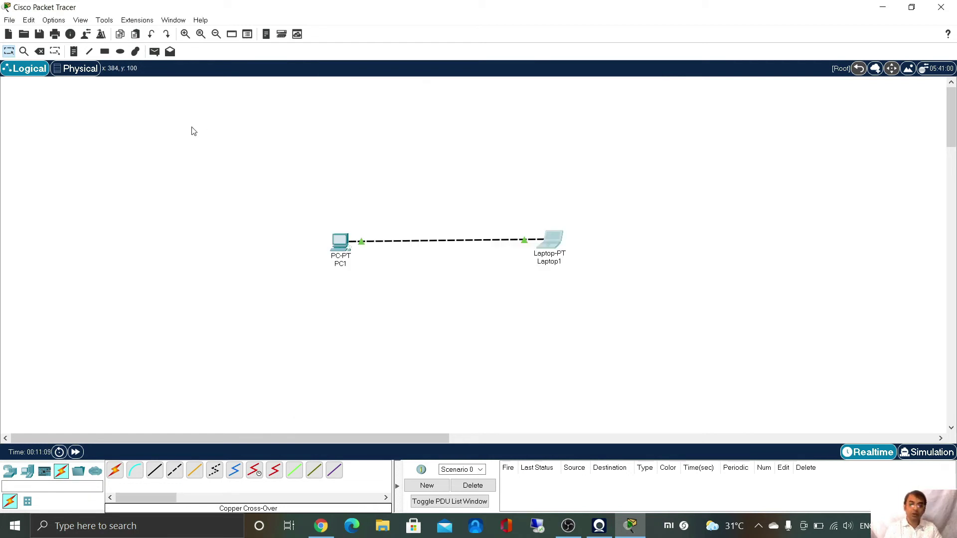
# Send a simple PDU from PC1 to Laptop1 to test the connection between them
pyautogui.click(154, 51)
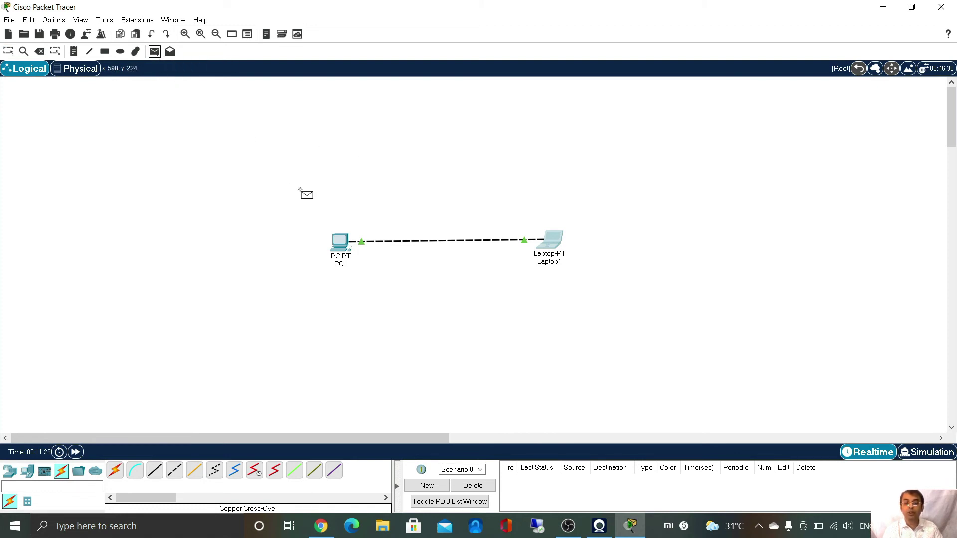
pyautogui.click(335, 241)
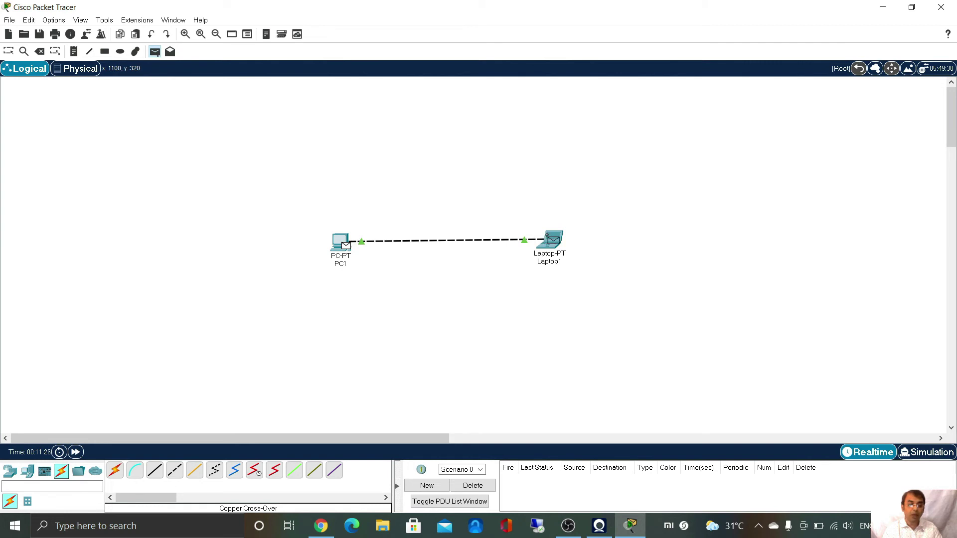
pyautogui.moveTo(554, 238)
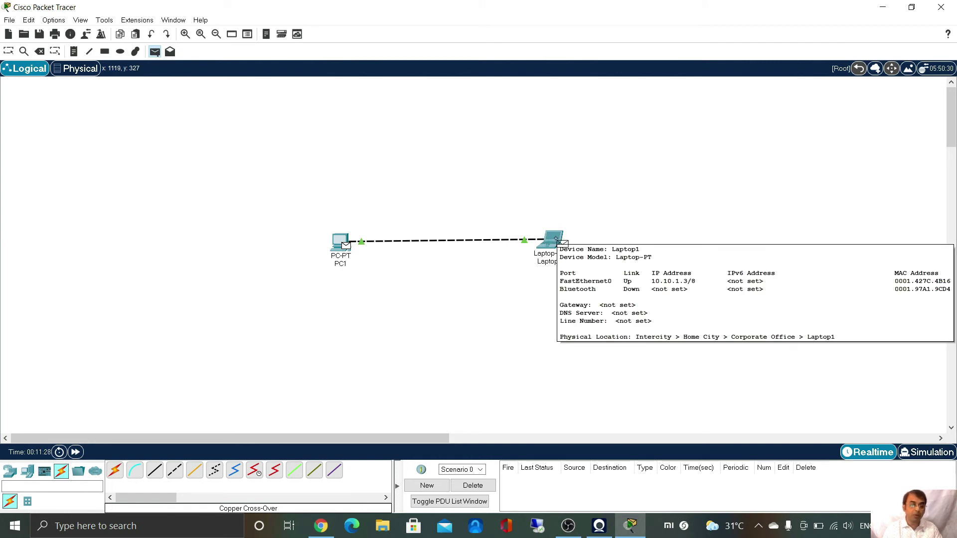
pyautogui.click(553, 240)
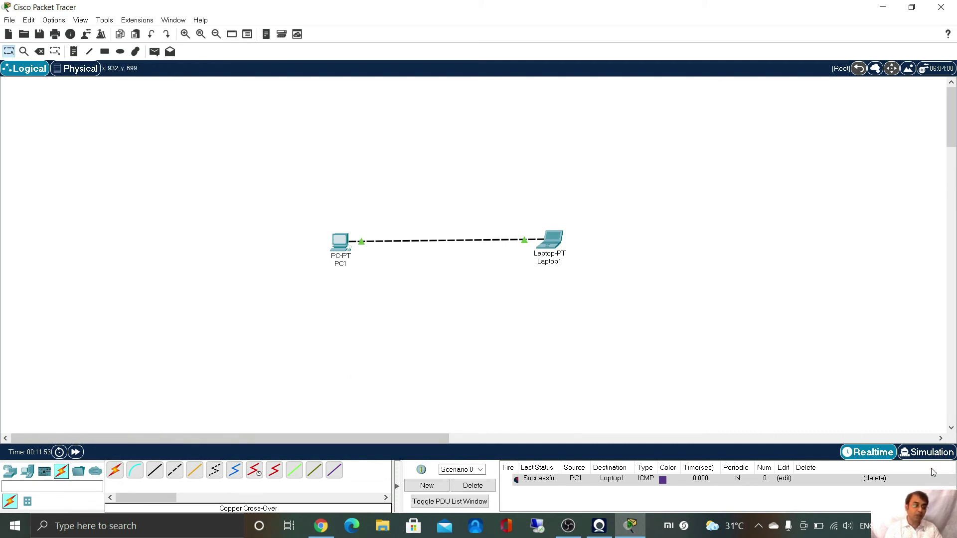
# Play the PDU exchange between PC1 and Laptop1 in Simulation mode, close the simulation panel, and return to Realtime mode
pyautogui.click(930, 453)
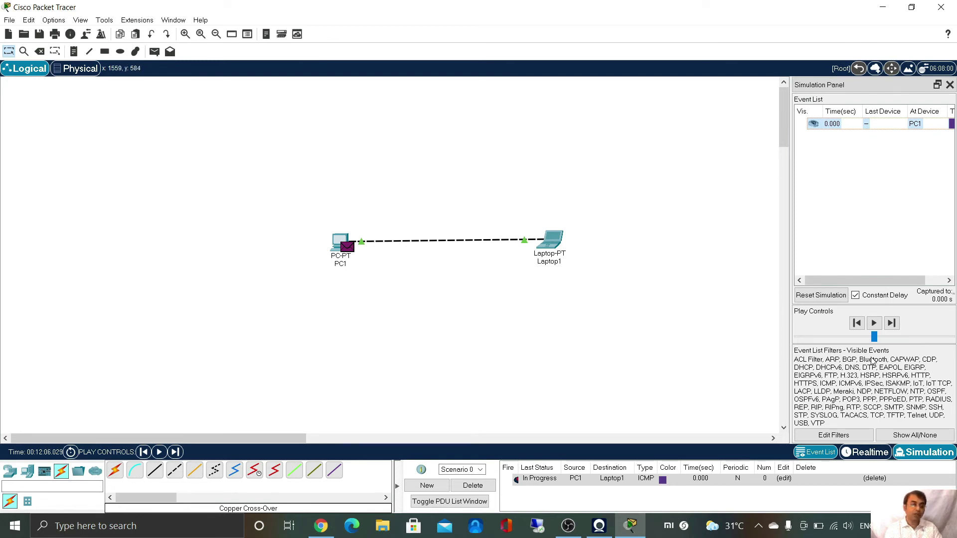
pyautogui.click(875, 322)
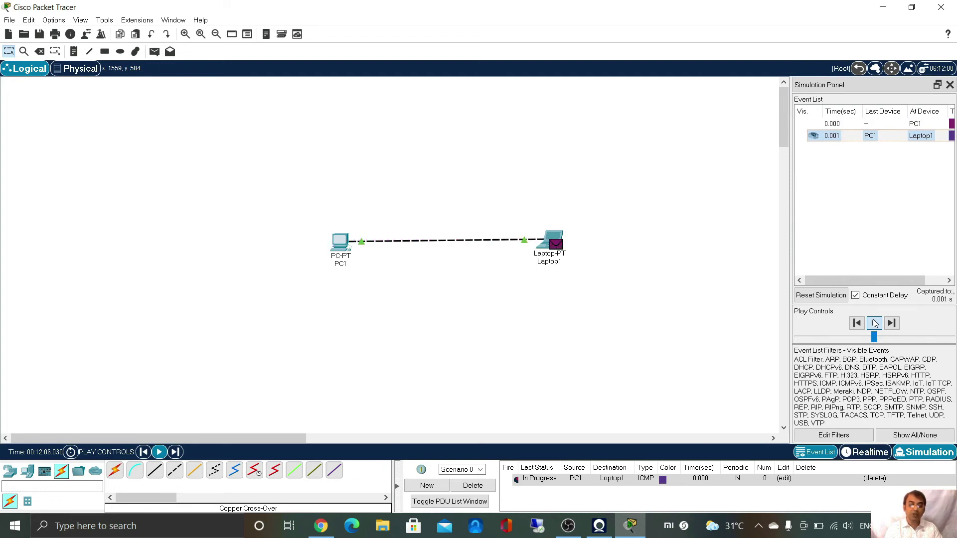
pyautogui.click(875, 322)
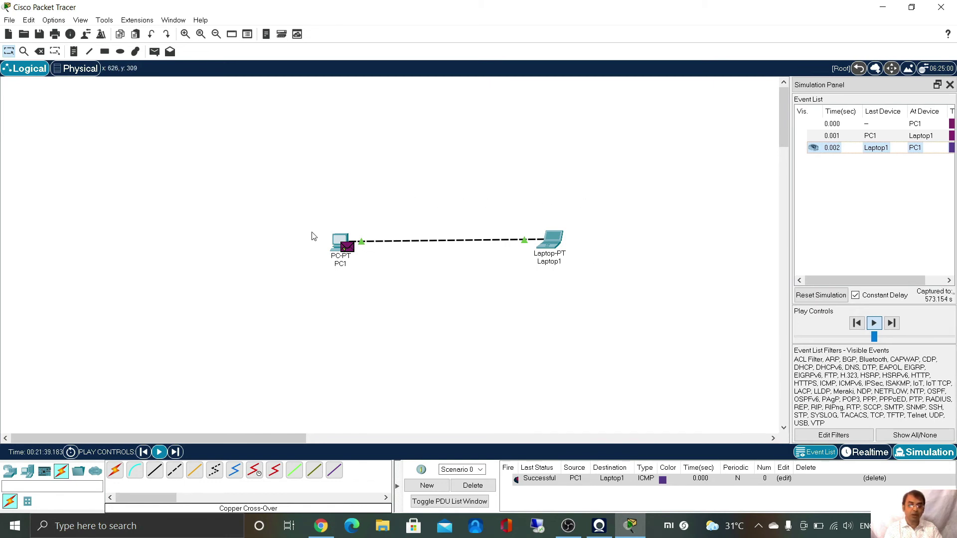
pyautogui.moveTo(344, 257)
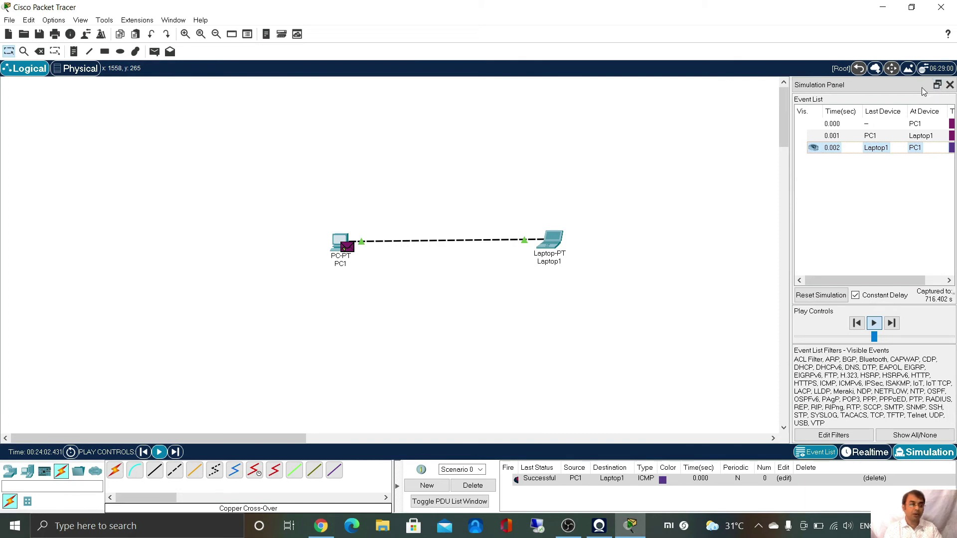
pyautogui.click(950, 86)
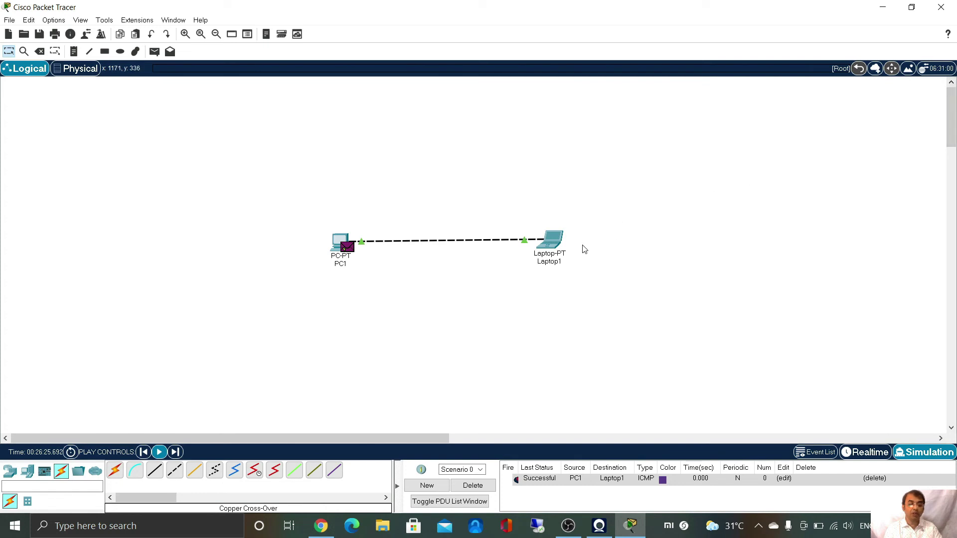
pyautogui.click(874, 459)
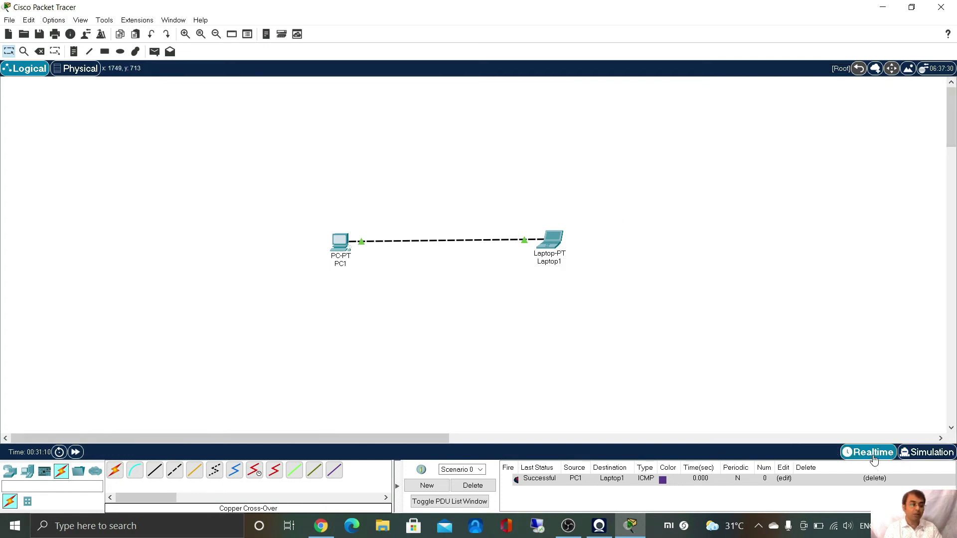
# Run ipconfig in PC1's Command Prompt to view its basic IP settings
pyautogui.click(351, 249)
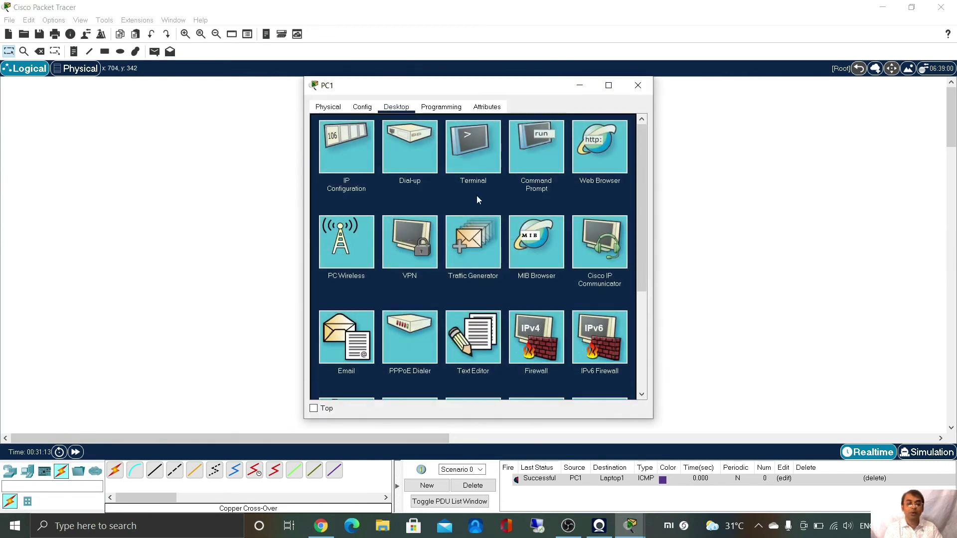
pyautogui.click(551, 141)
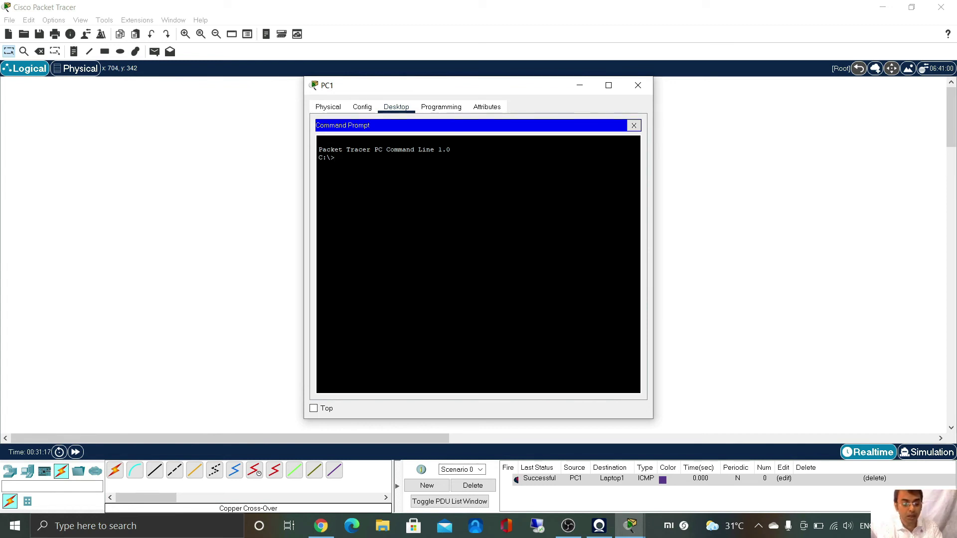
pyautogui.write('ipco')
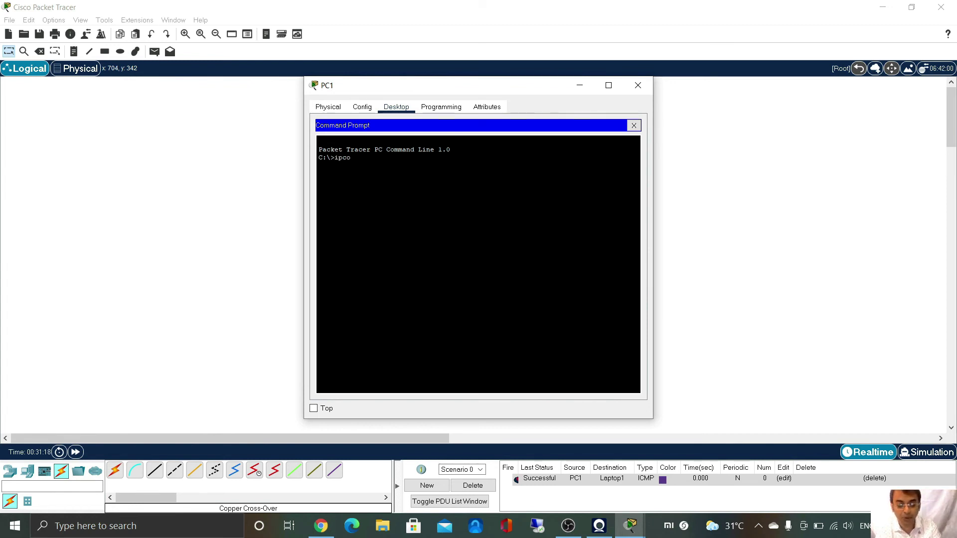
pyautogui.write('nfig')
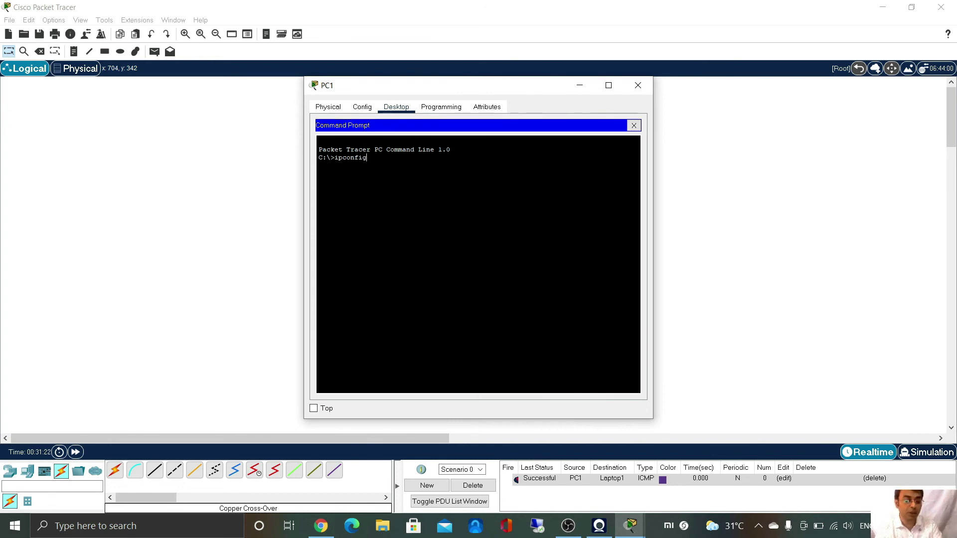
pyautogui.press('Return')
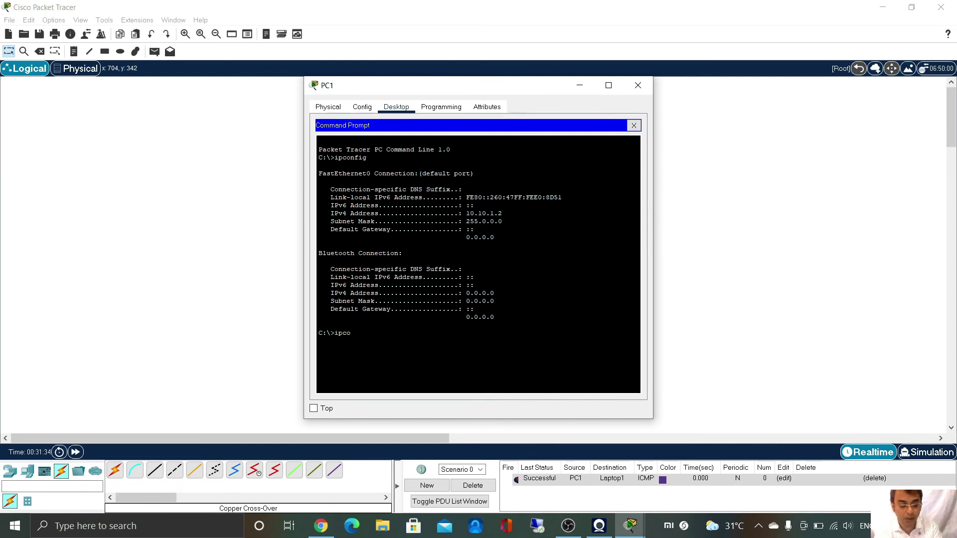
# Run ipconfig /all on PC1 and page through the complete adapter details until the prompt returns
pyautogui.write('ig /a')
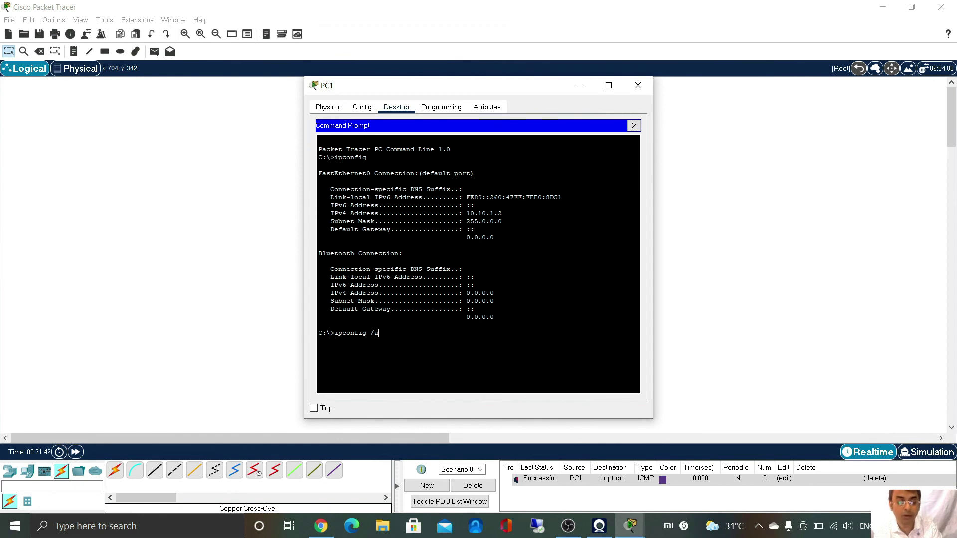
pyautogui.write('ll')
pyautogui.press('Return')
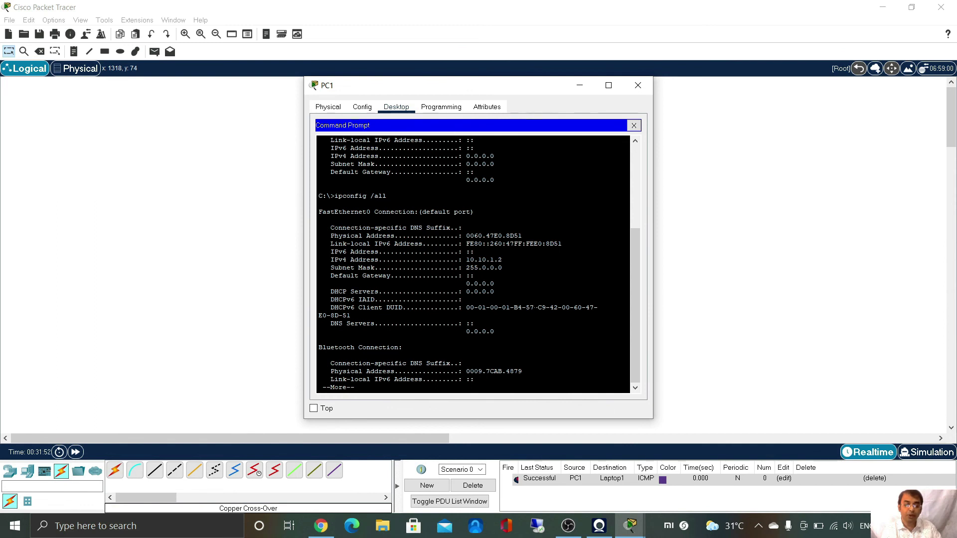
pyautogui.press('Return')
pyautogui.press('Return')
pyautogui.press('Return')
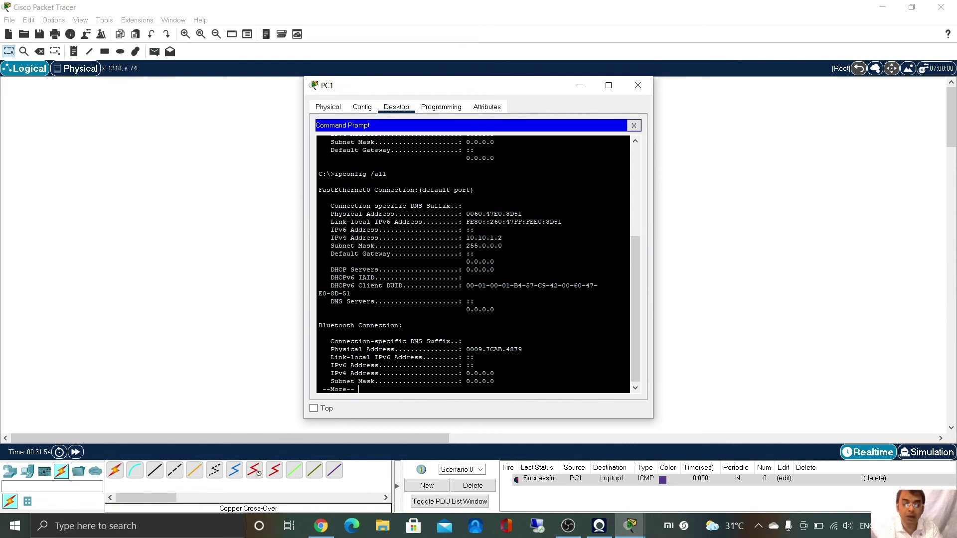
pyautogui.press('Return')
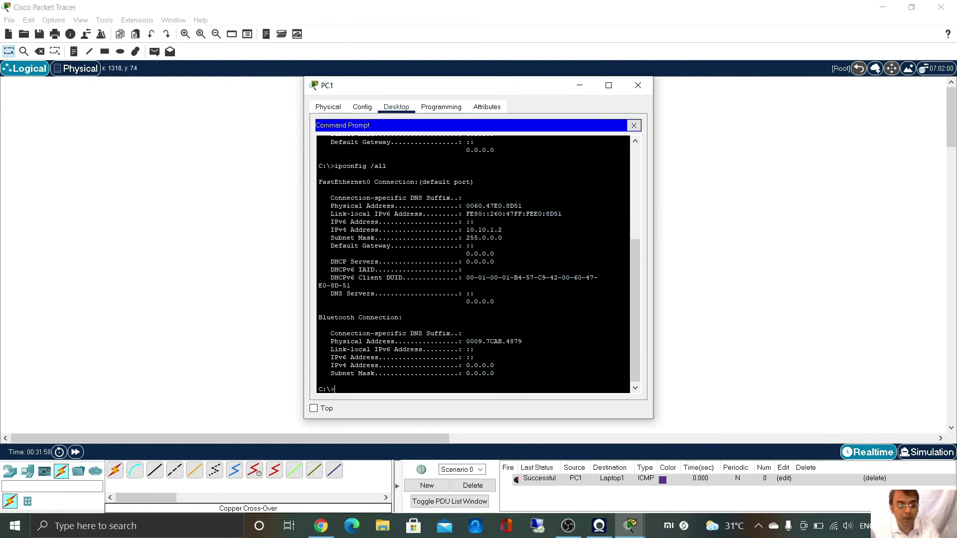
# Ping Laptop1 at 10.10.1.3 from PC1's Command Prompt, and close PC1's window
pyautogui.write('pin')
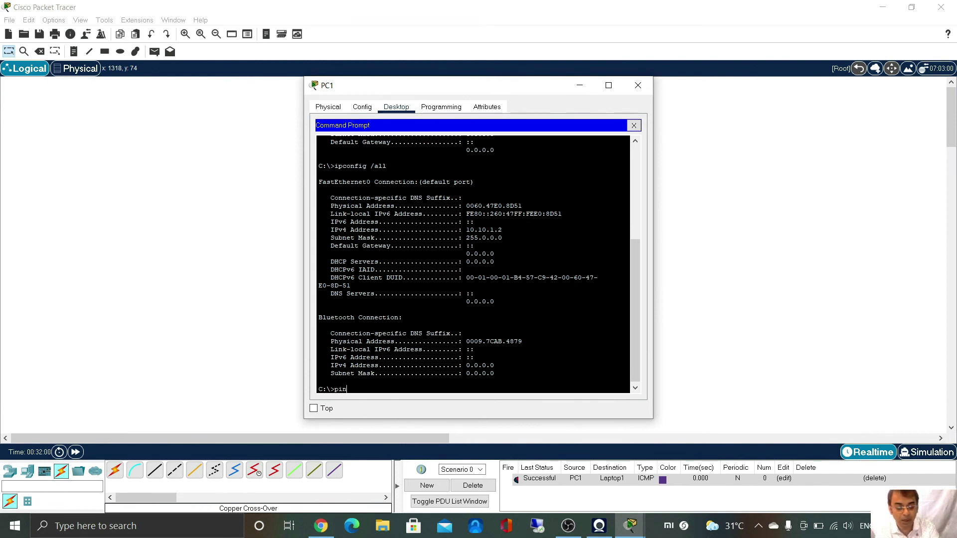
pyautogui.write('g 10')
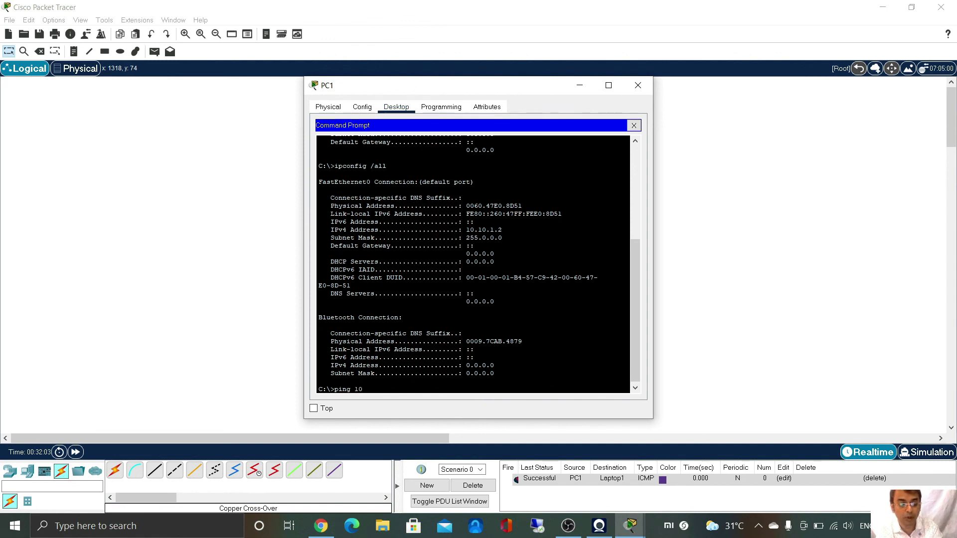
pyautogui.write('.10.')
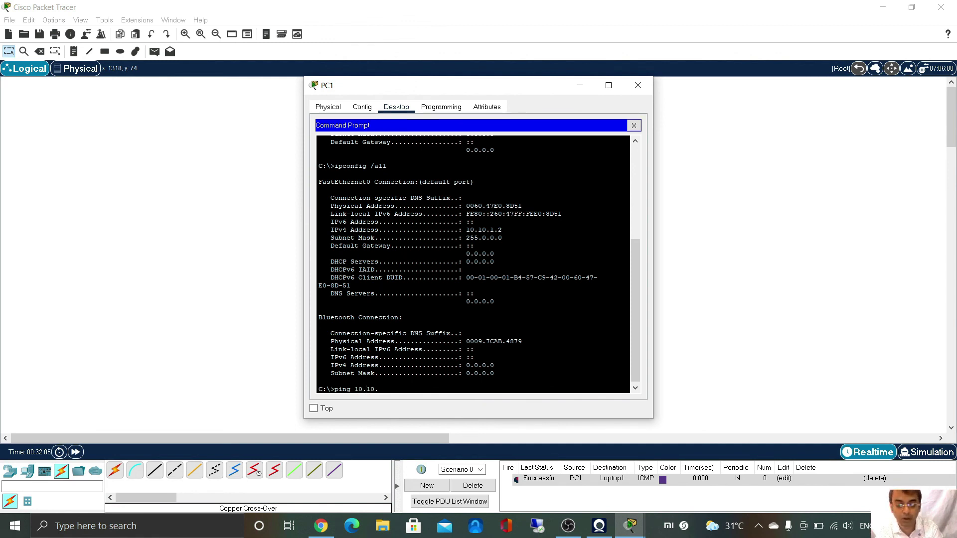
pyautogui.write('1.3')
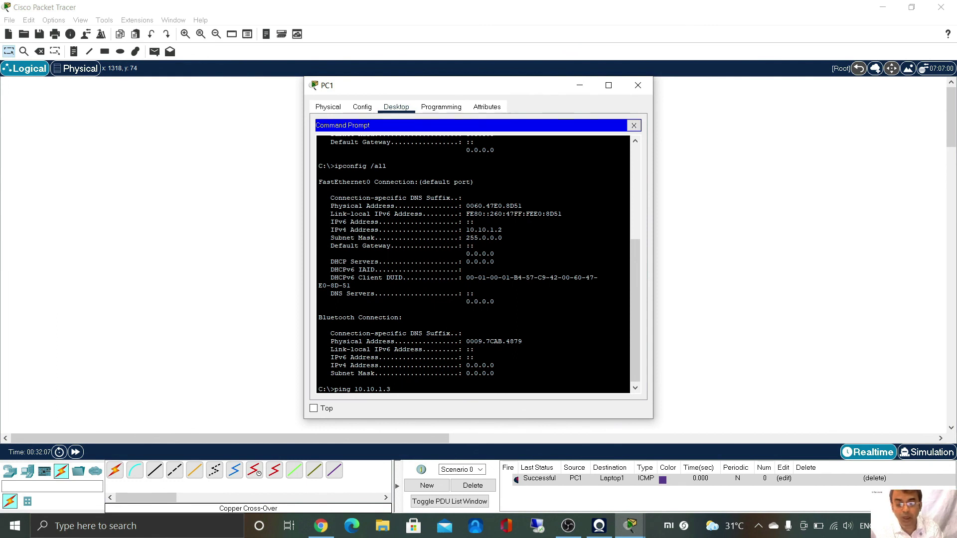
pyautogui.press('Return')
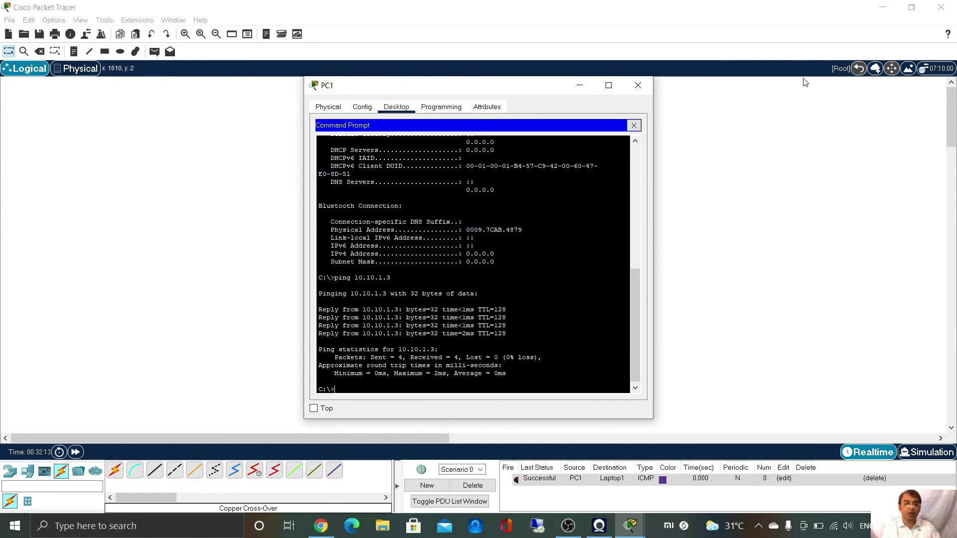
pyautogui.click(643, 85)
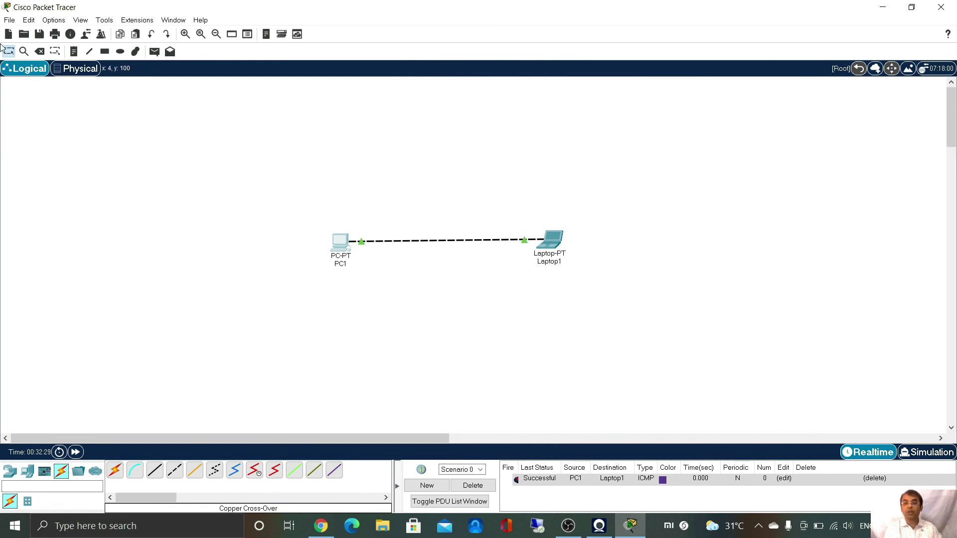
# Save the network as a Packet Tracer Activity File named project1 in the Desktop folder
pyautogui.click(10, 20)
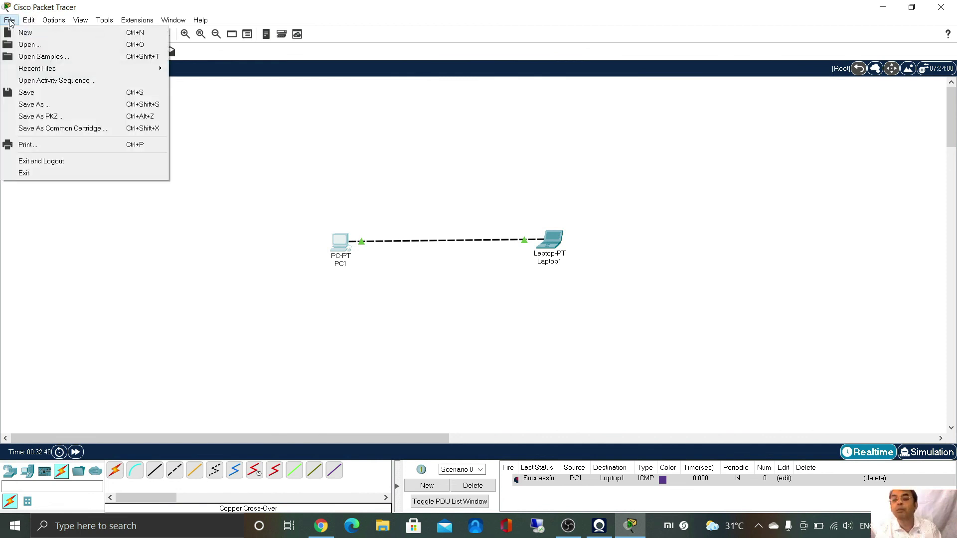
pyautogui.click(56, 102)
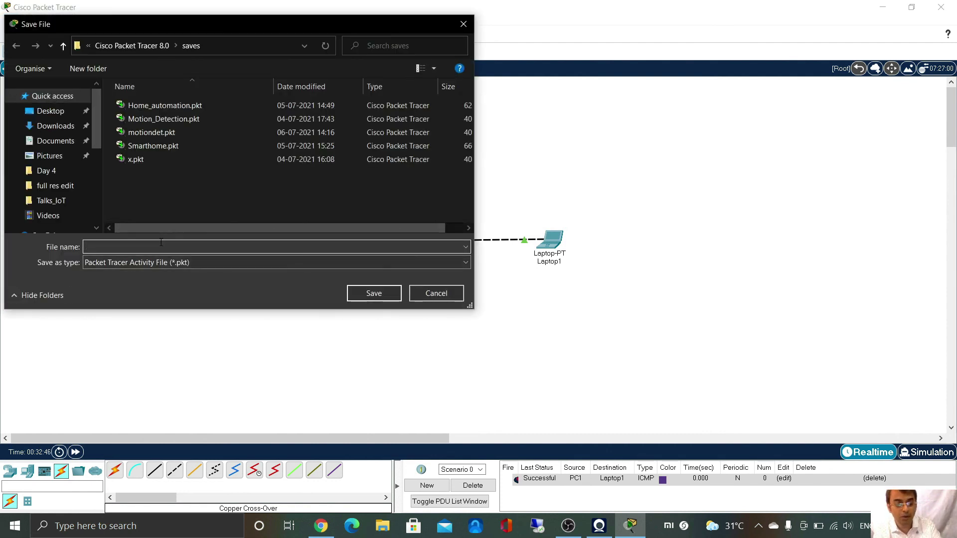
pyautogui.write('proj')
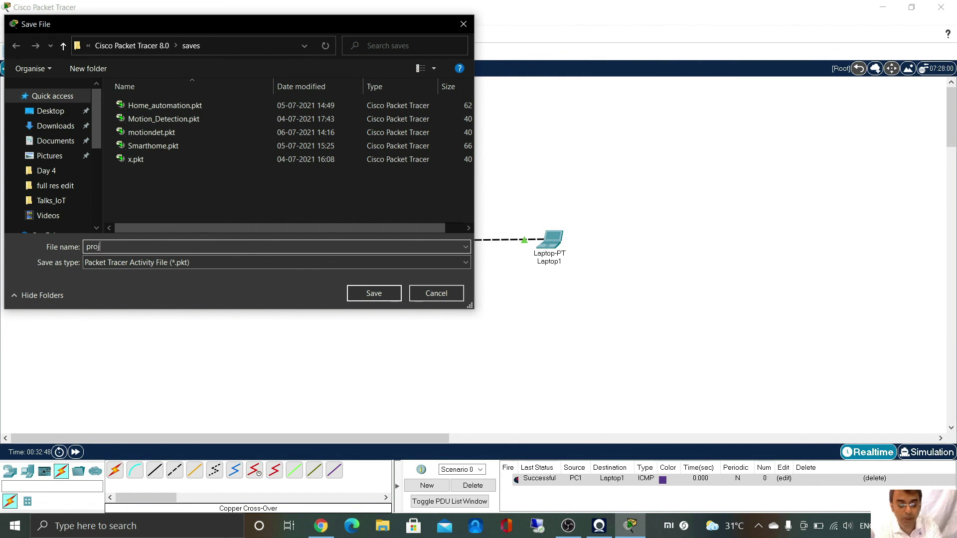
pyautogui.write('ect1')
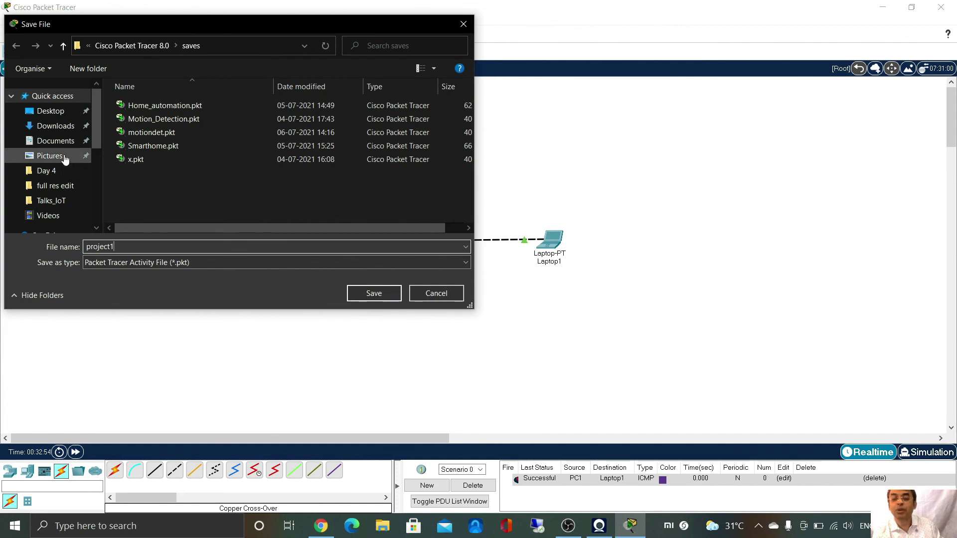
pyautogui.click(63, 115)
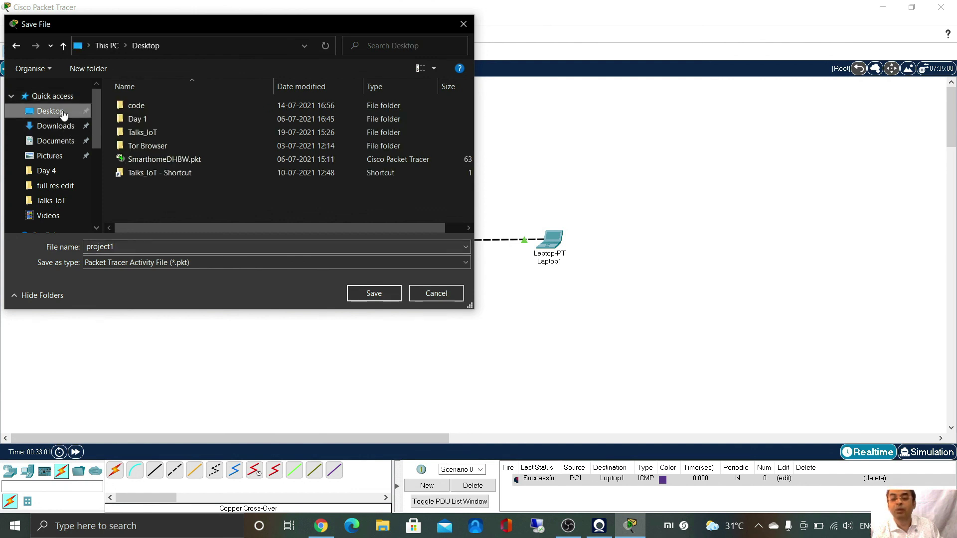
pyautogui.click(374, 293)
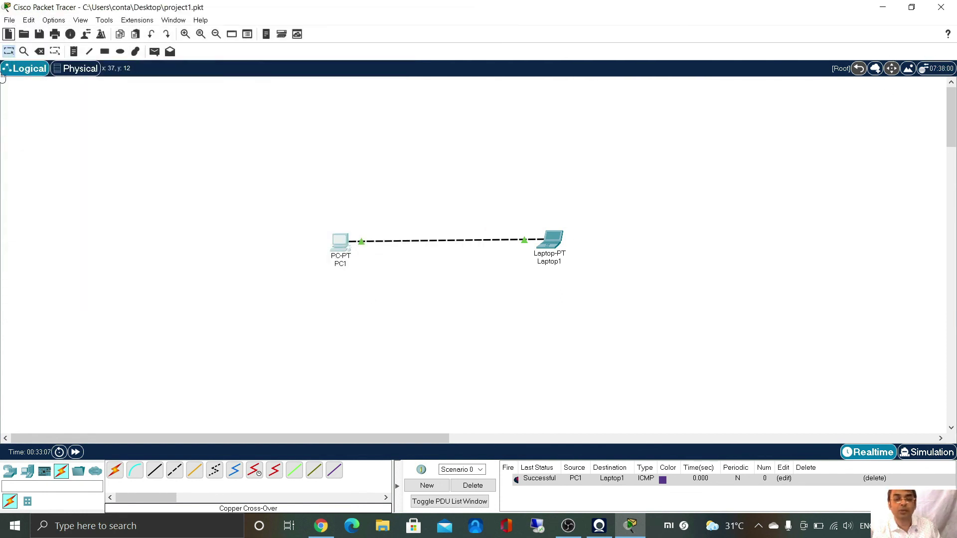
# Exit Packet Tracer while saving the work, and select the project1.pkt file on the desktop
pyautogui.click(10, 20)
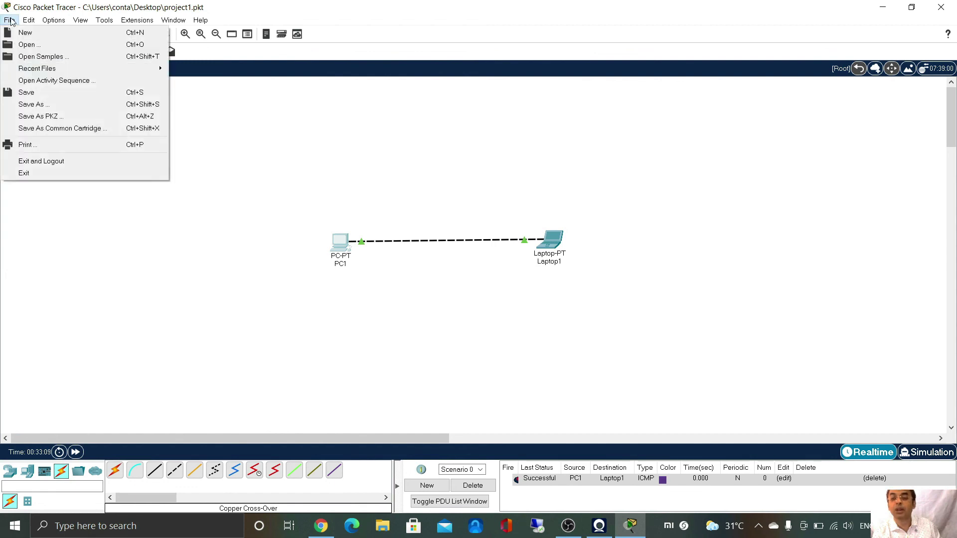
pyautogui.click(26, 173)
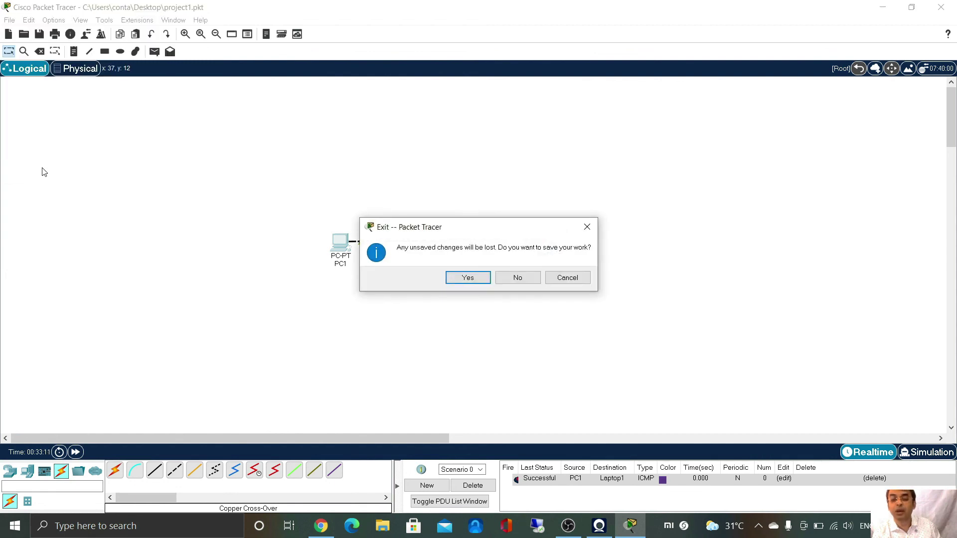
pyautogui.click(468, 278)
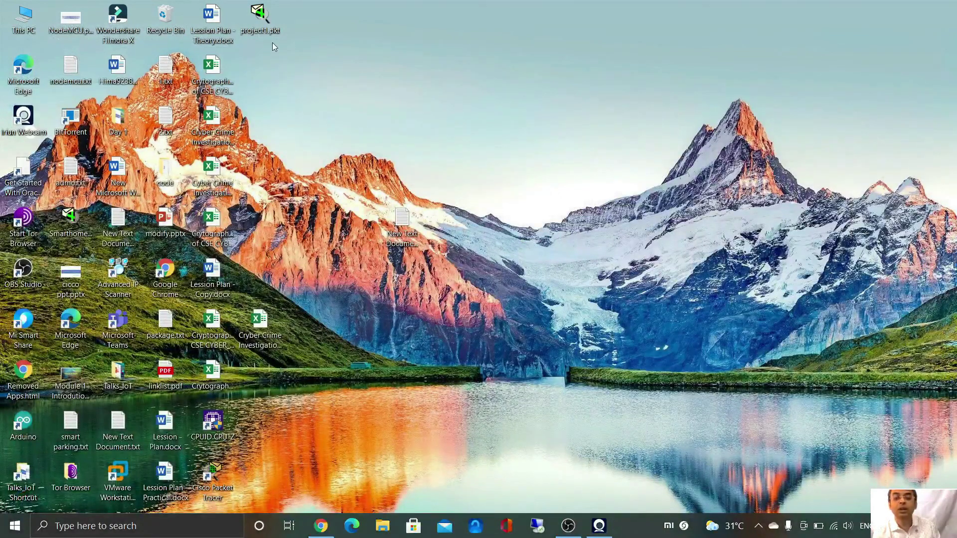
pyautogui.click(256, 20)
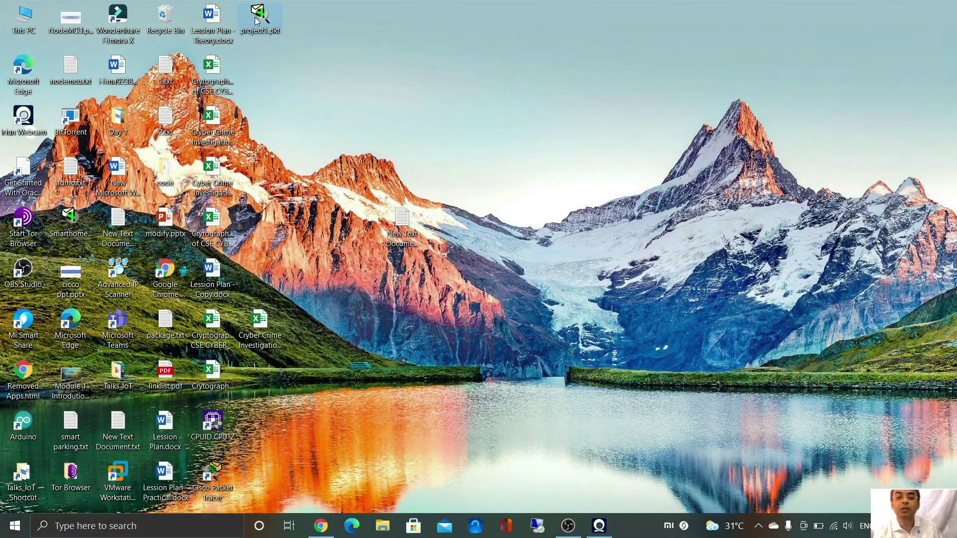